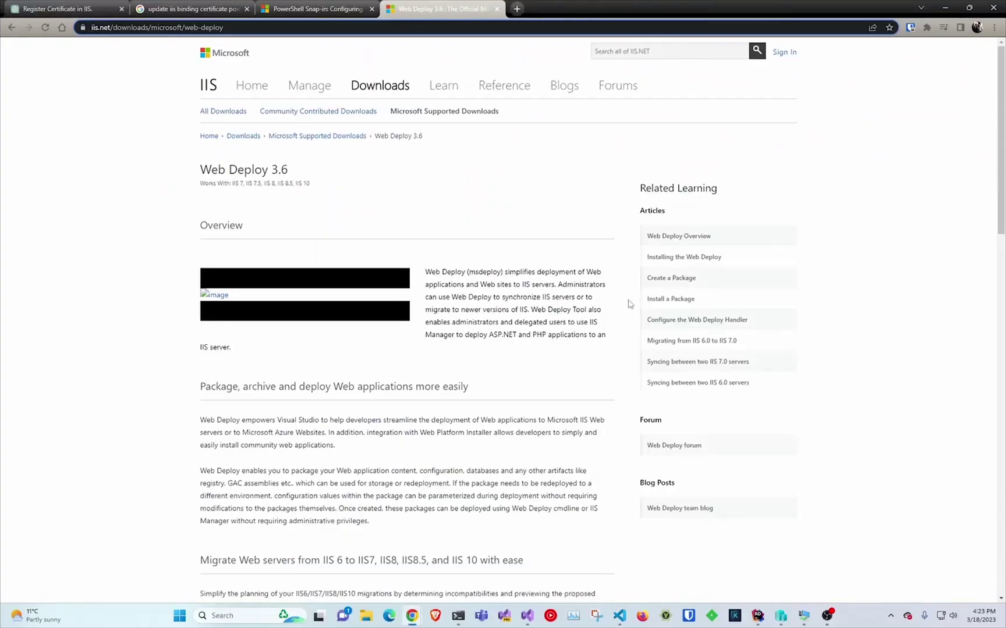
- Download the English x64 installer of Web Deploy 3.6 and save WebDeploy_amd64_en-US.msi in the Downloads folder
scroll(427, 297, "down", 1)
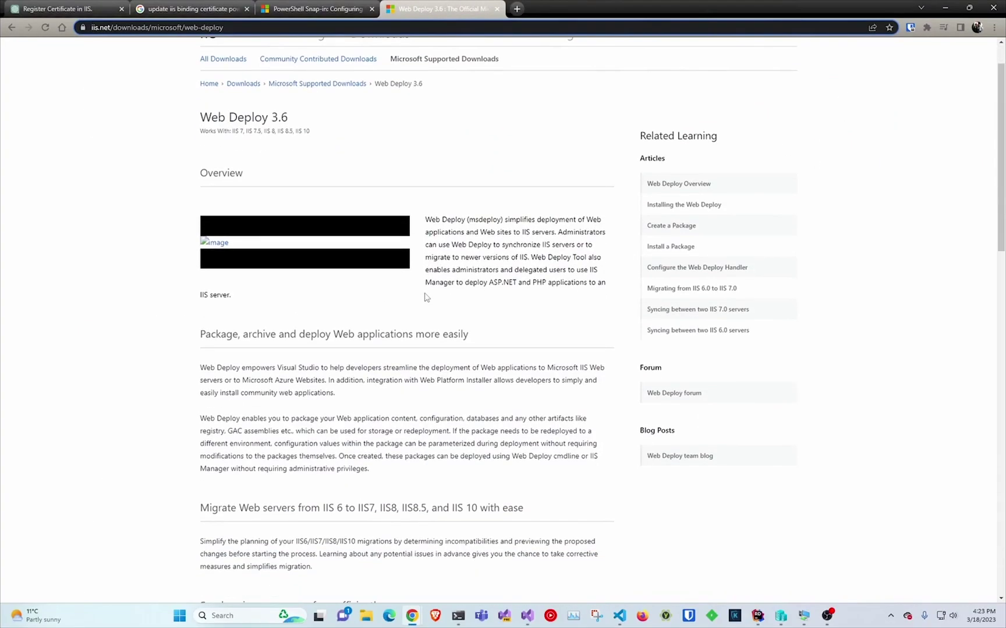
scroll(410, 376, "down", 2)
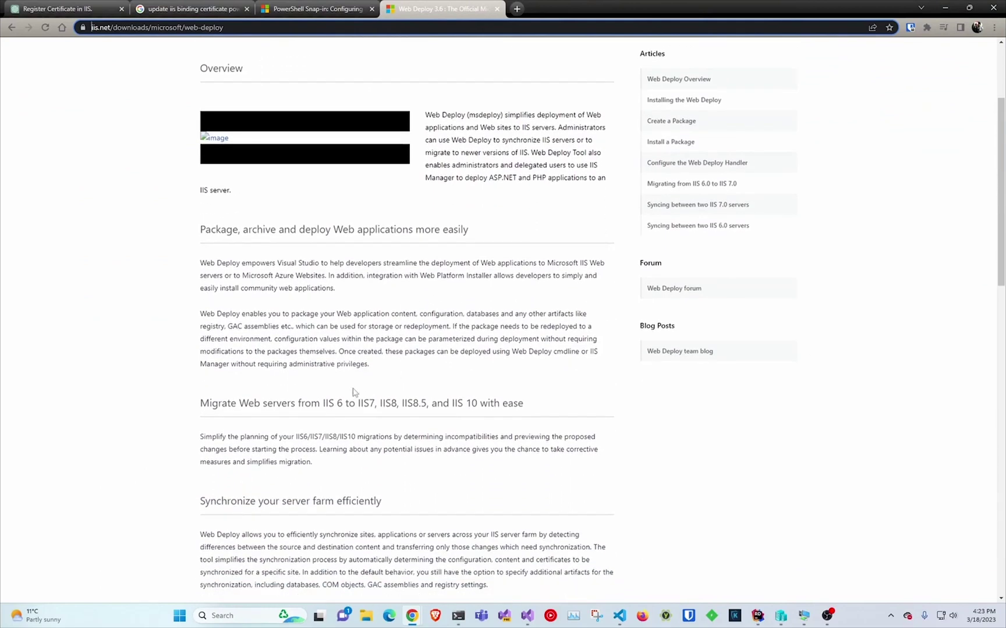
scroll(351, 246, "up", 1)
scroll(351, 247, "up", 1)
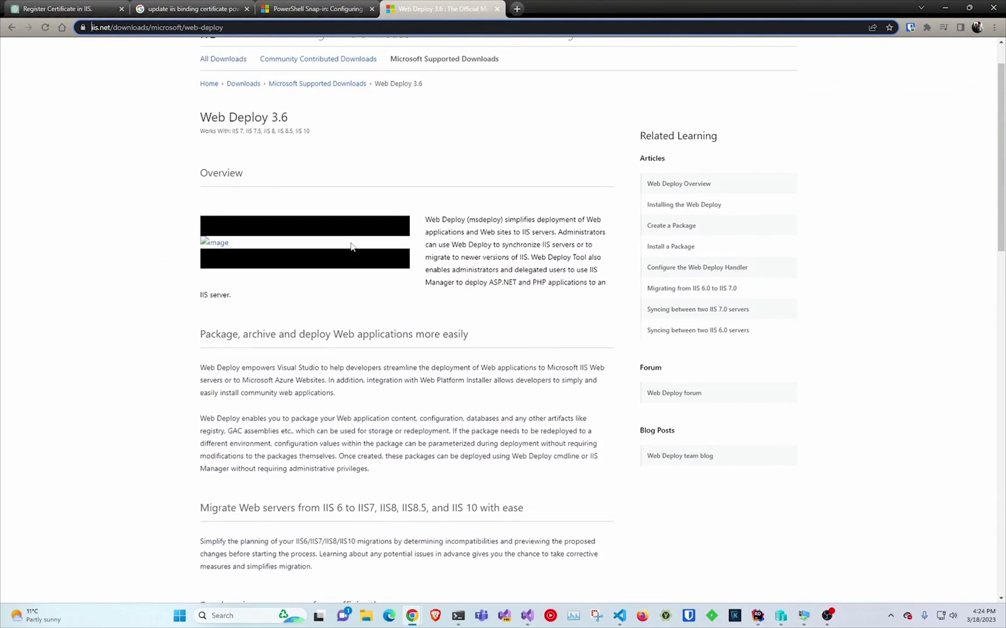
scroll(351, 247, "down", 7)
scroll(352, 249, "down", 10)
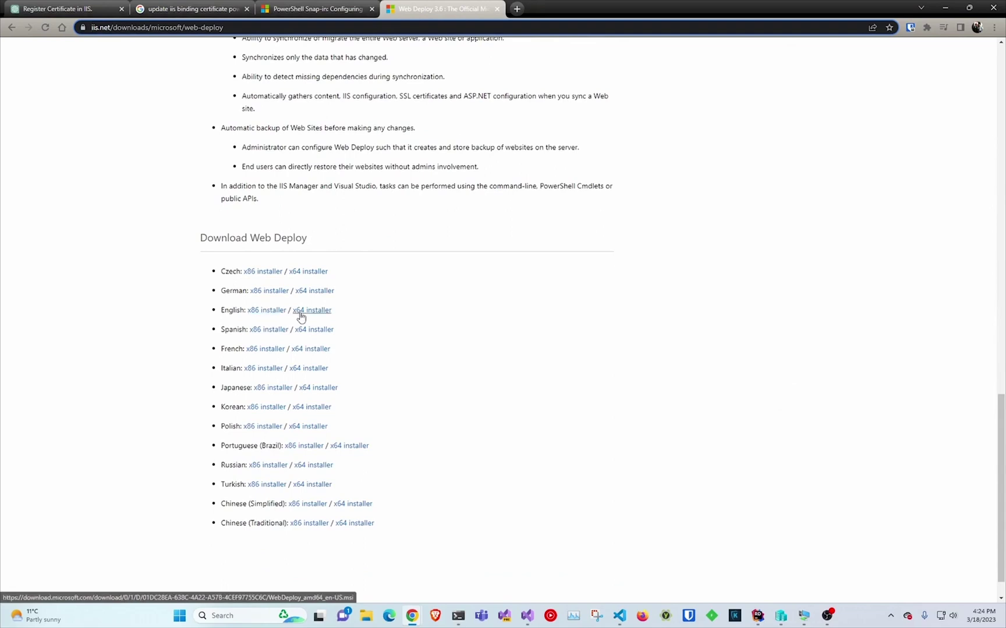
left_click(300, 313)
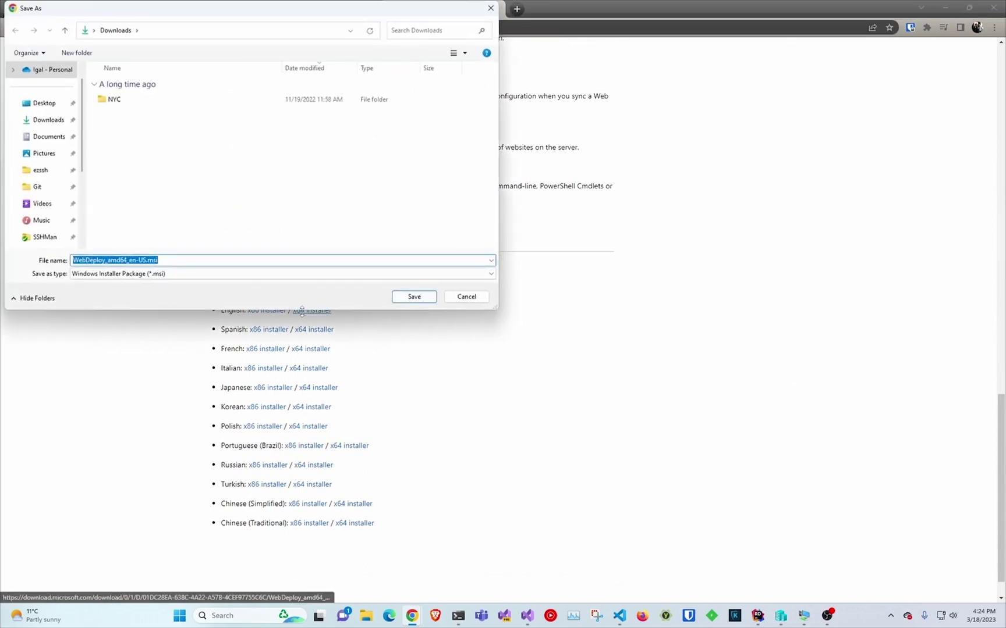
left_click(404, 297)
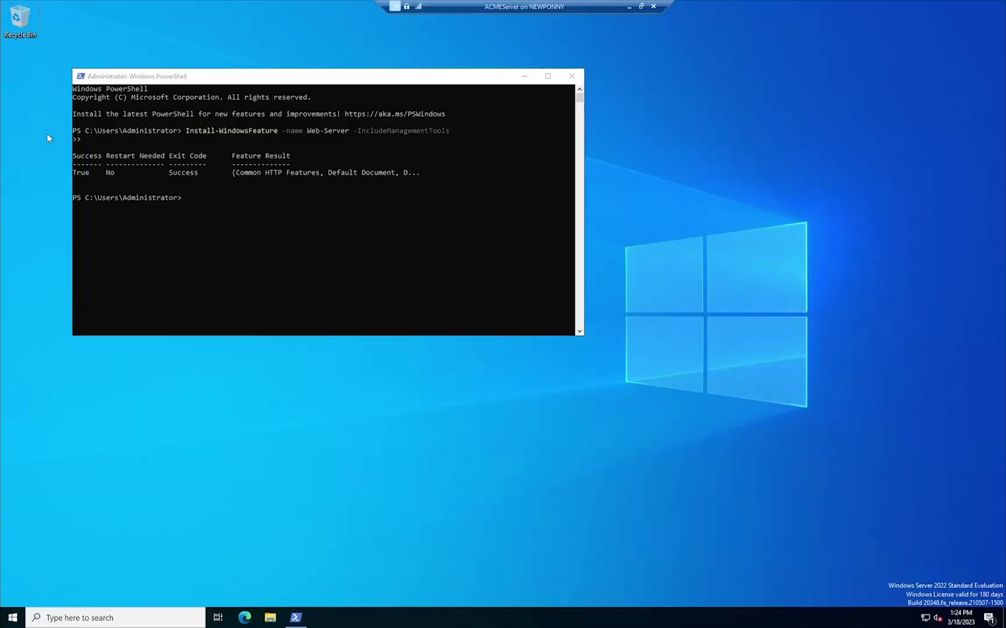
- Paste the Web Deploy installer onto the ACMEServer desktop and install it with the license accepted and the Complete setup type
key("ctrl+v")
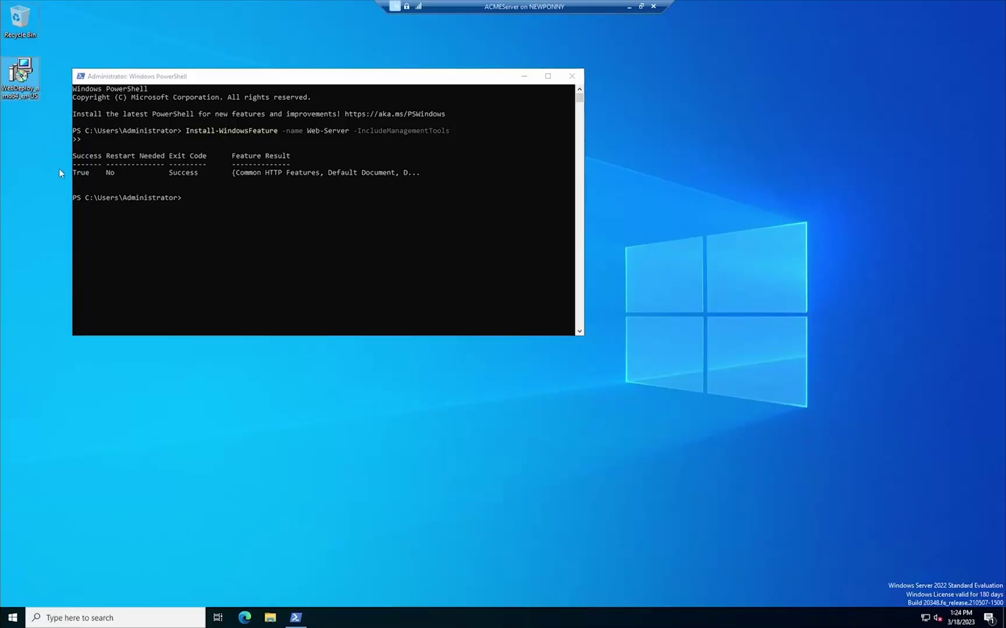
double_click(21, 76)
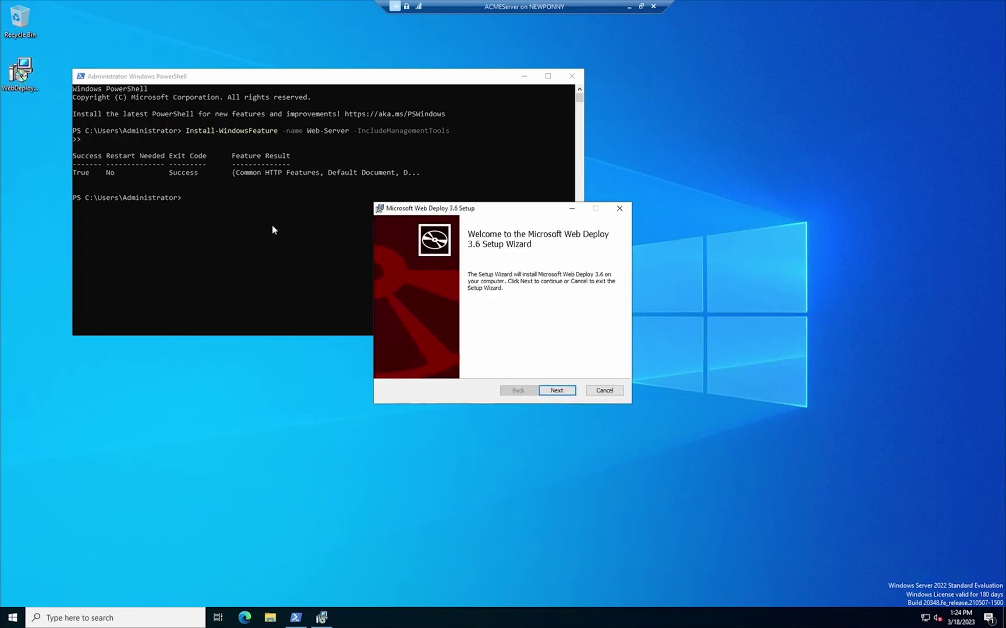
left_click(560, 392)
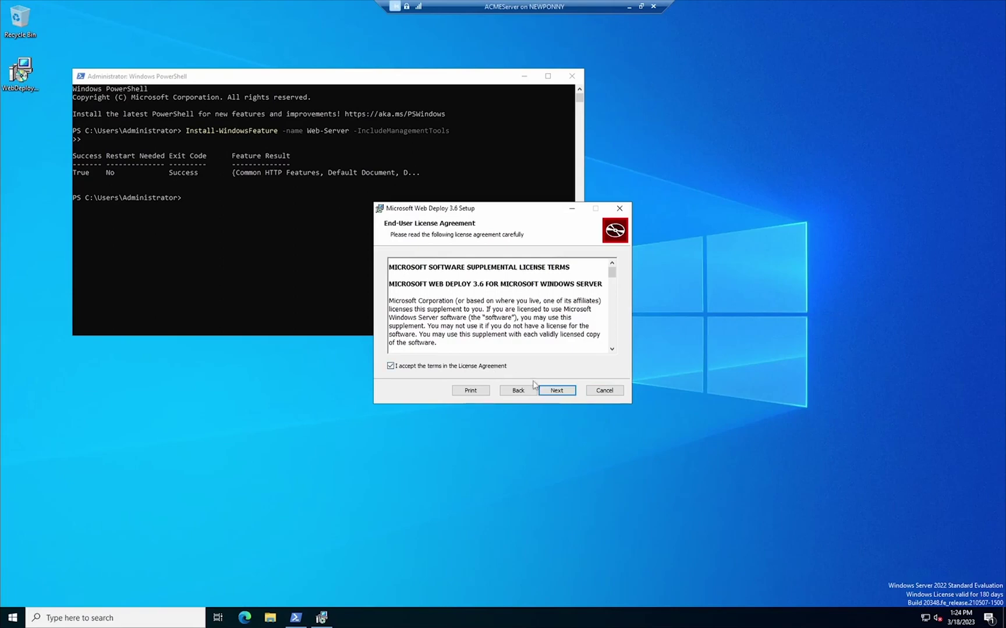
left_click(465, 365)
left_click(557, 390)
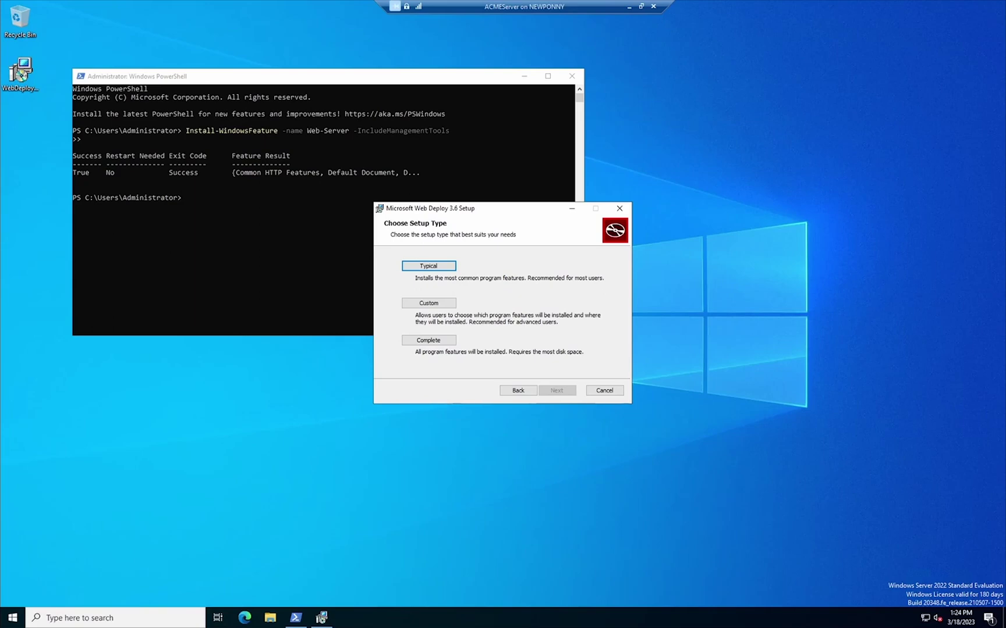
left_click(407, 341)
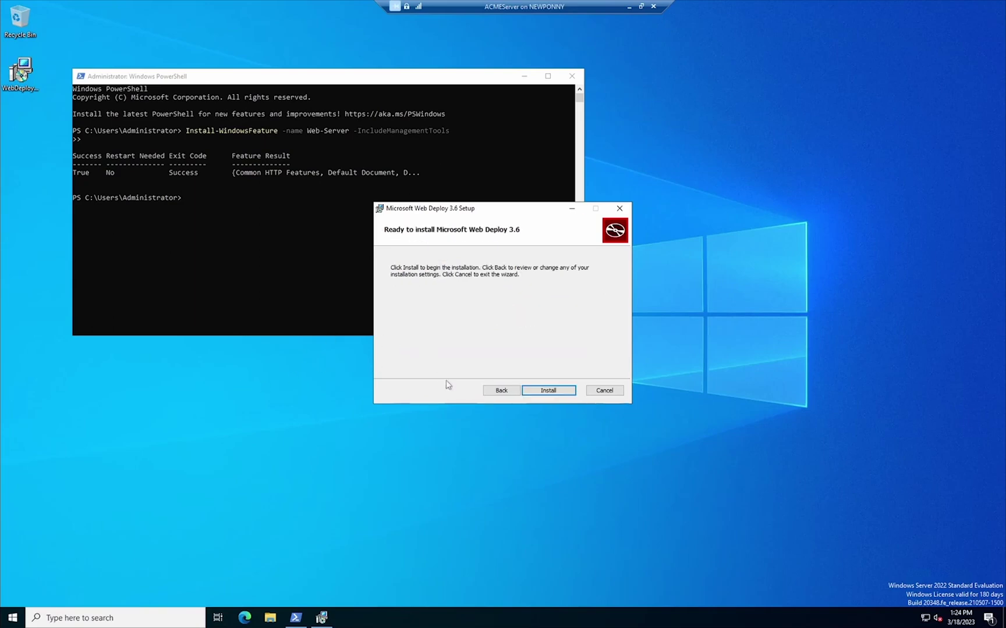
left_click(547, 391)
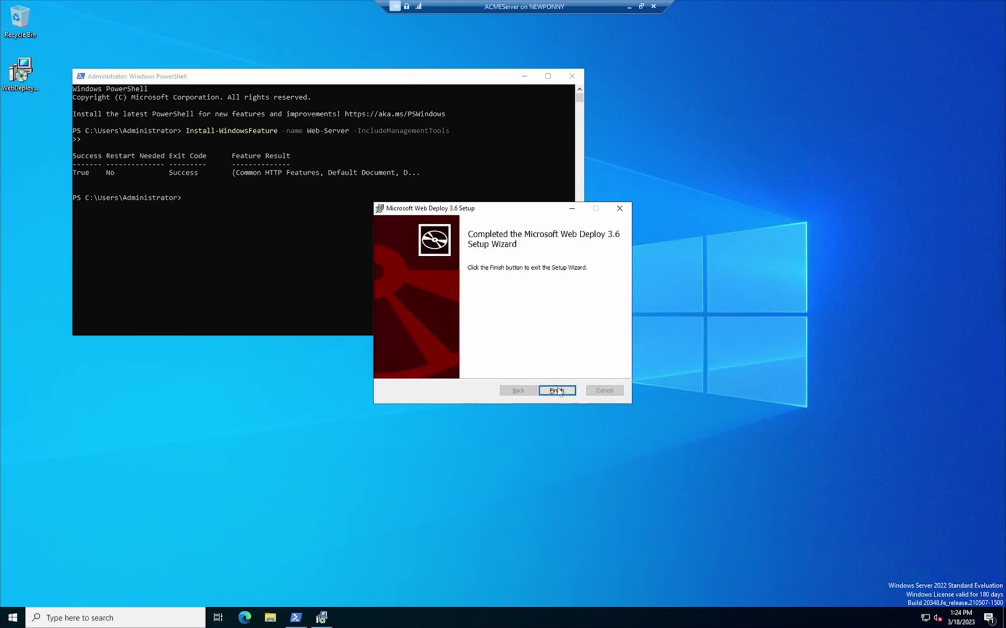
left_click(557, 390)
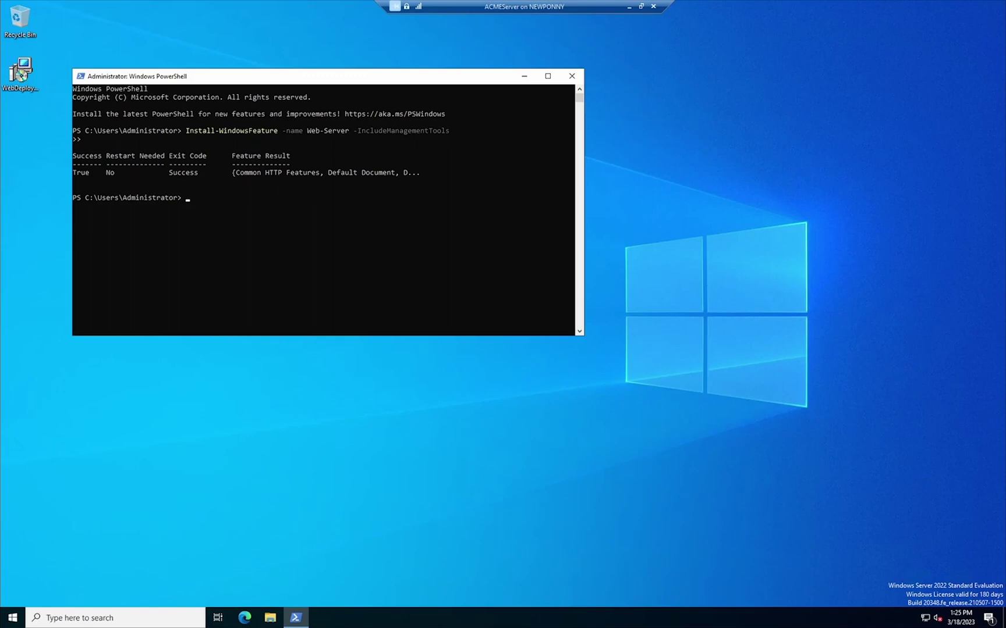
- Put the .NET hosting installer on the server desktop and install Microsoft .NET 7.0.4 Windows Server Hosting, agreeing to the license terms
left_click_drag(0, 157, 12, 161)
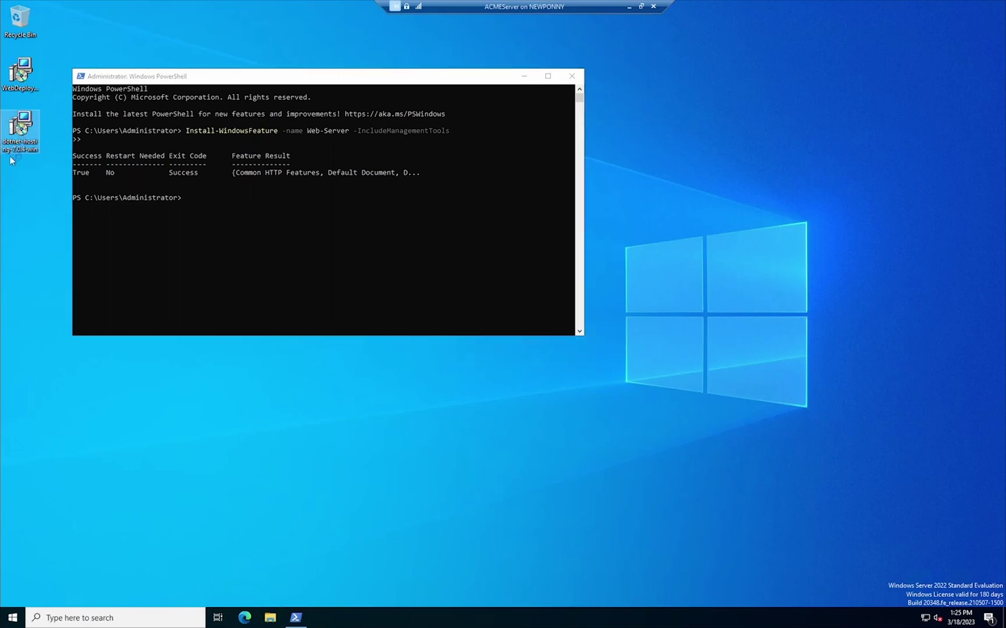
double_click(11, 139)
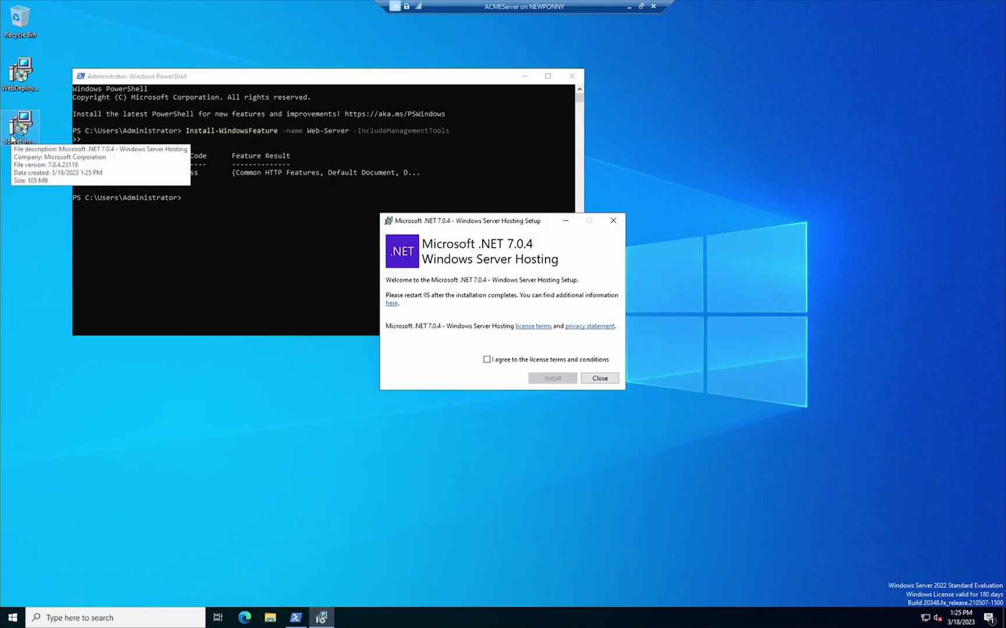
left_click(531, 359)
left_click(552, 378)
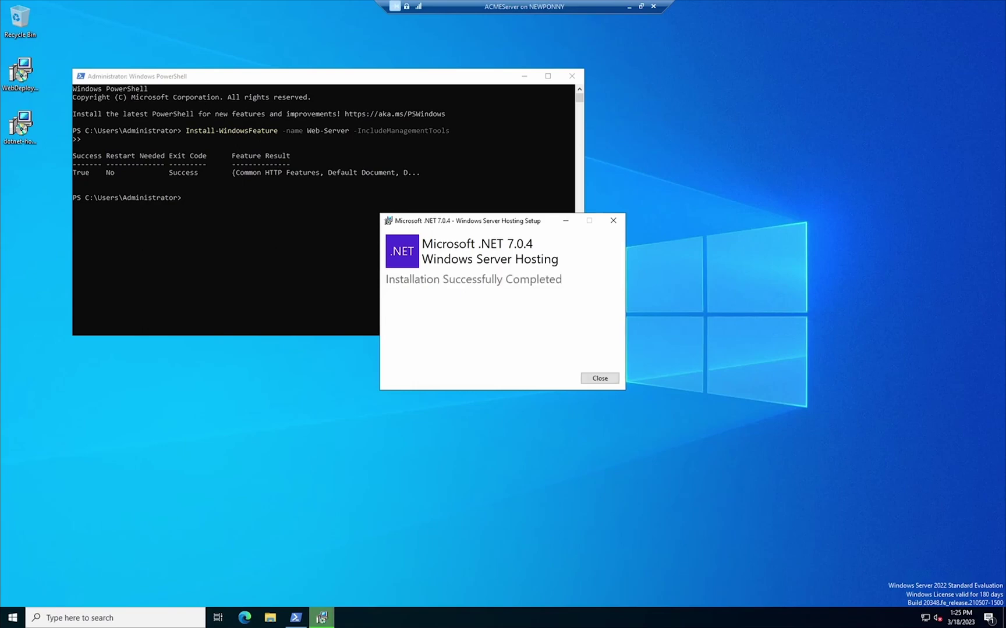
left_click(601, 379)
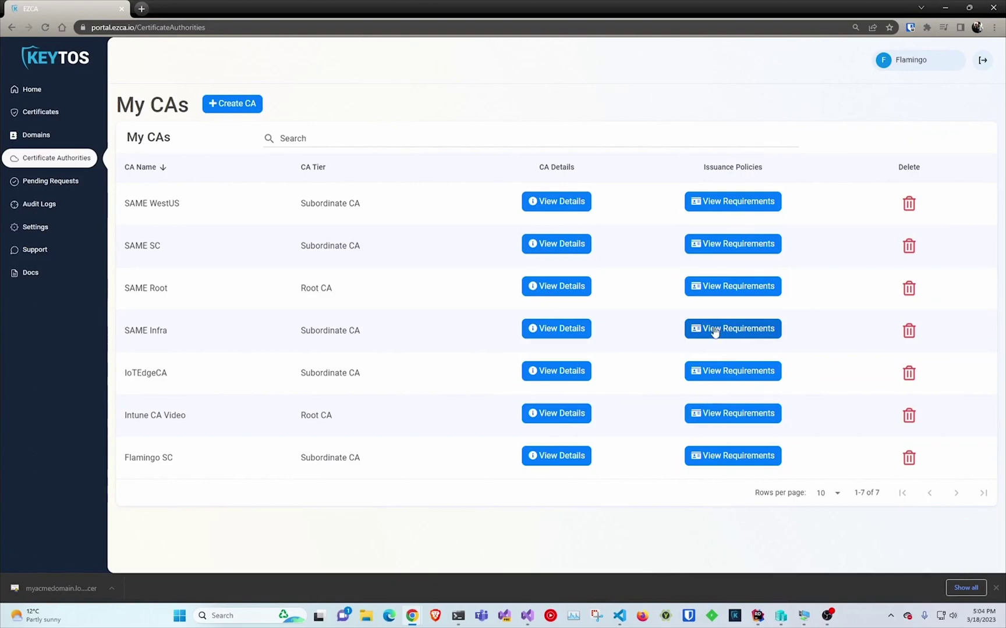
- In the EZCA portal, open the SAME Infra CA details and disable EZCA Managed Health Checks for the new ACME agent
left_click(562, 333)
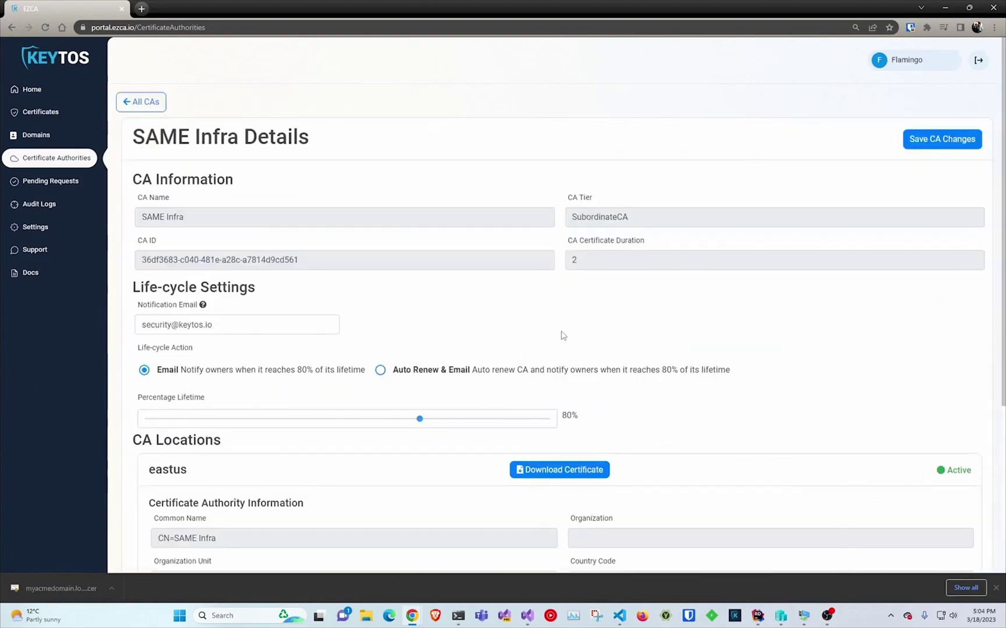
scroll(562, 336, "down", 5)
scroll(561, 336, "down", 3)
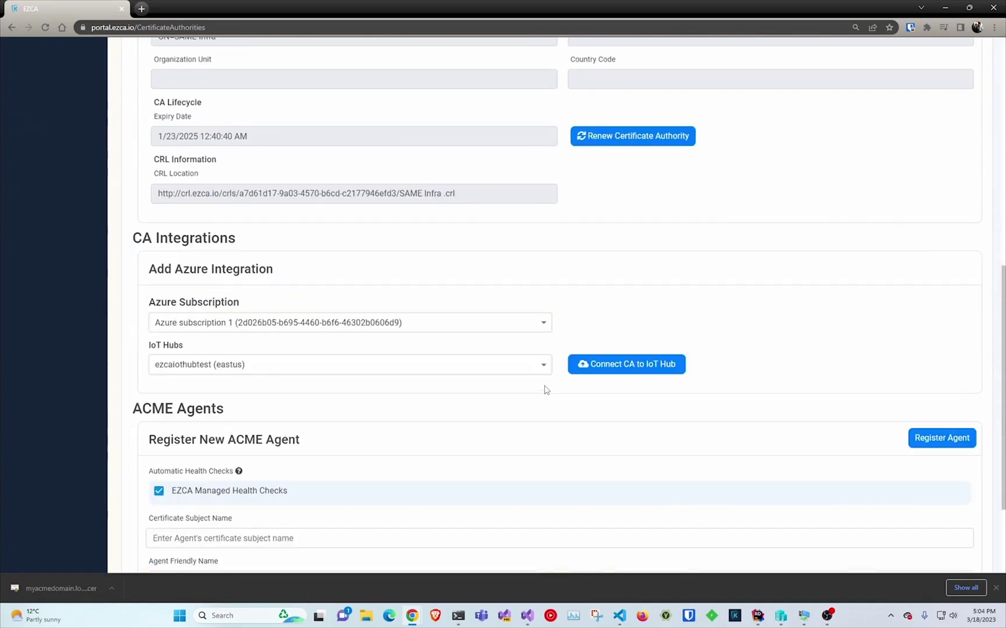
scroll(542, 388, "down", 1)
scroll(473, 407, "down", 2)
left_click(244, 361)
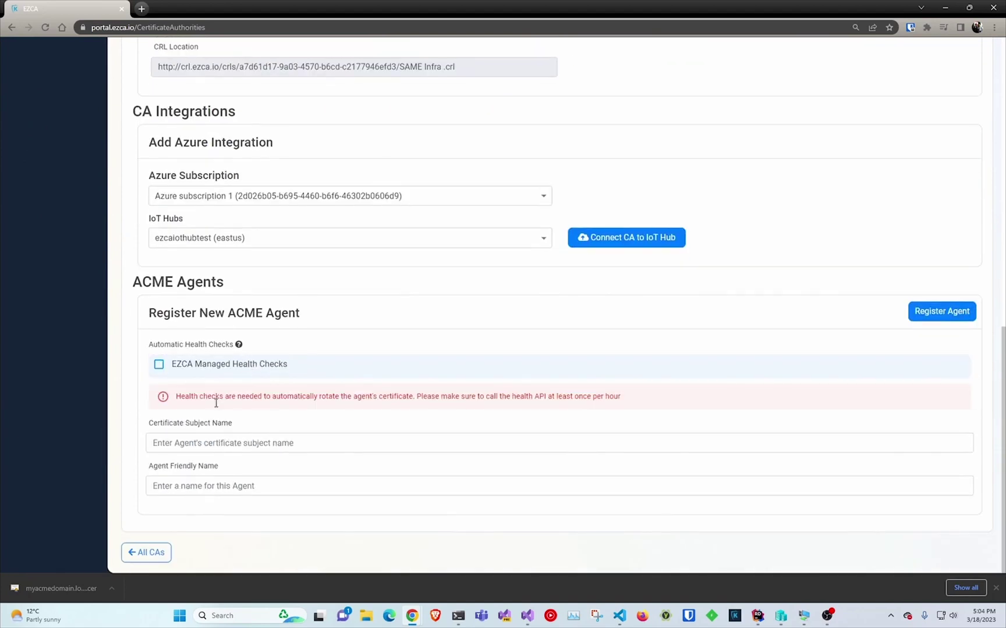
- Register the new ACME agent with acmeagentboston as both certificate subject name and agent friendly name
left_click(237, 446)
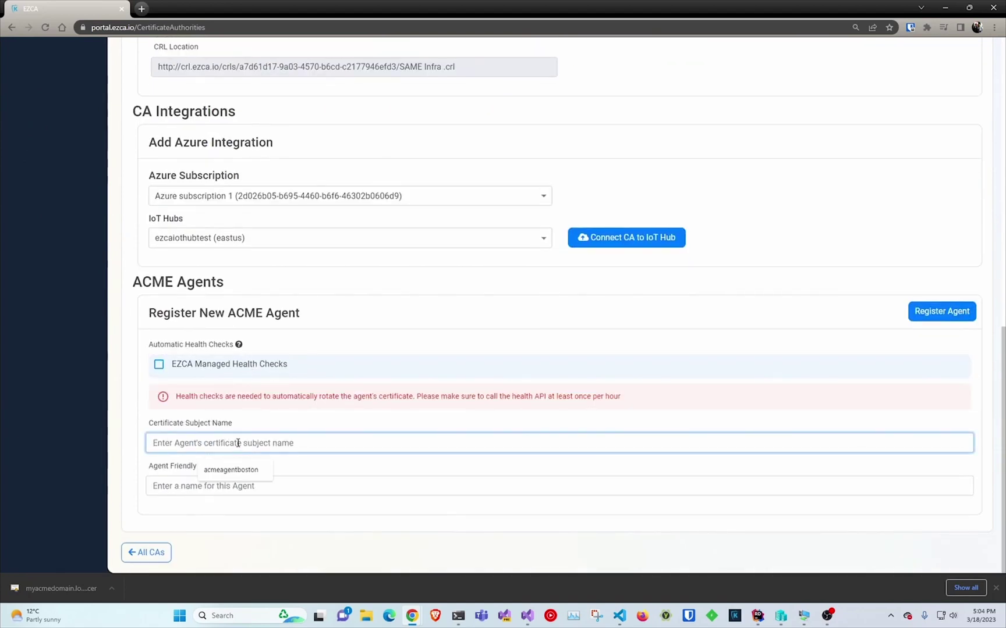
left_click(243, 465)
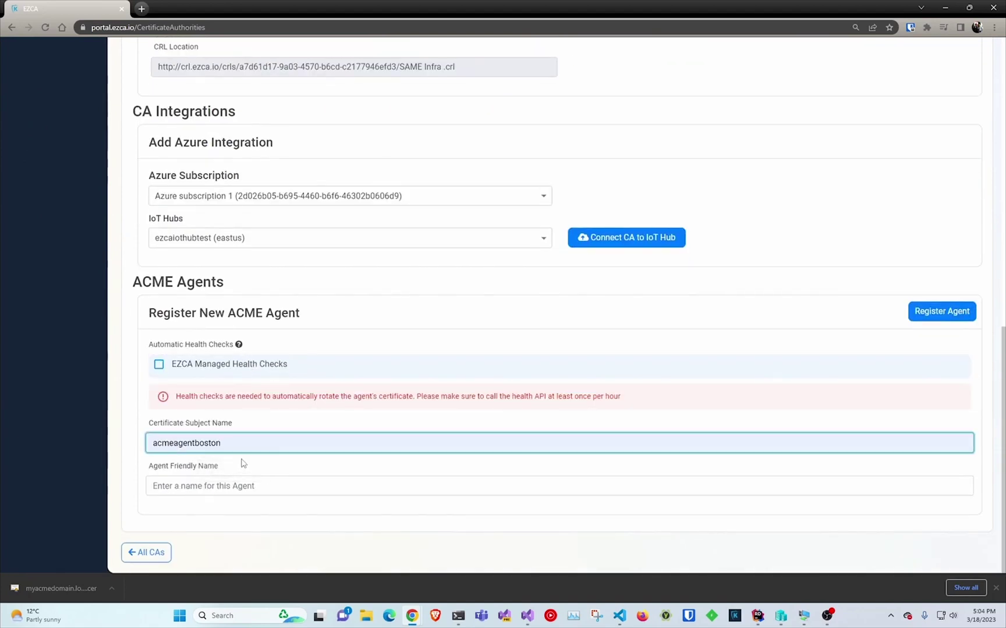
left_click(198, 484)
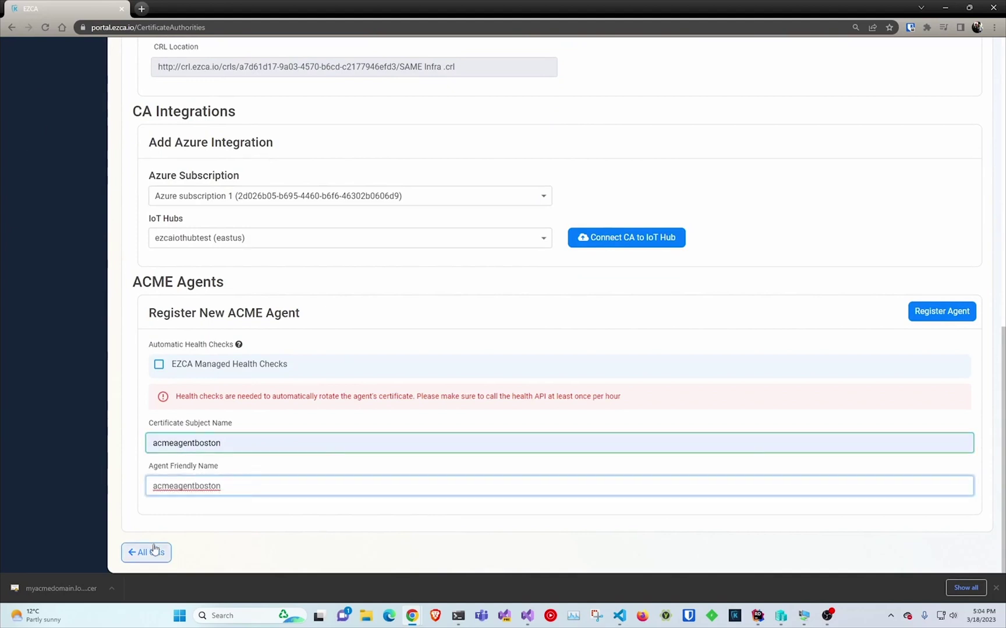
left_click(939, 311)
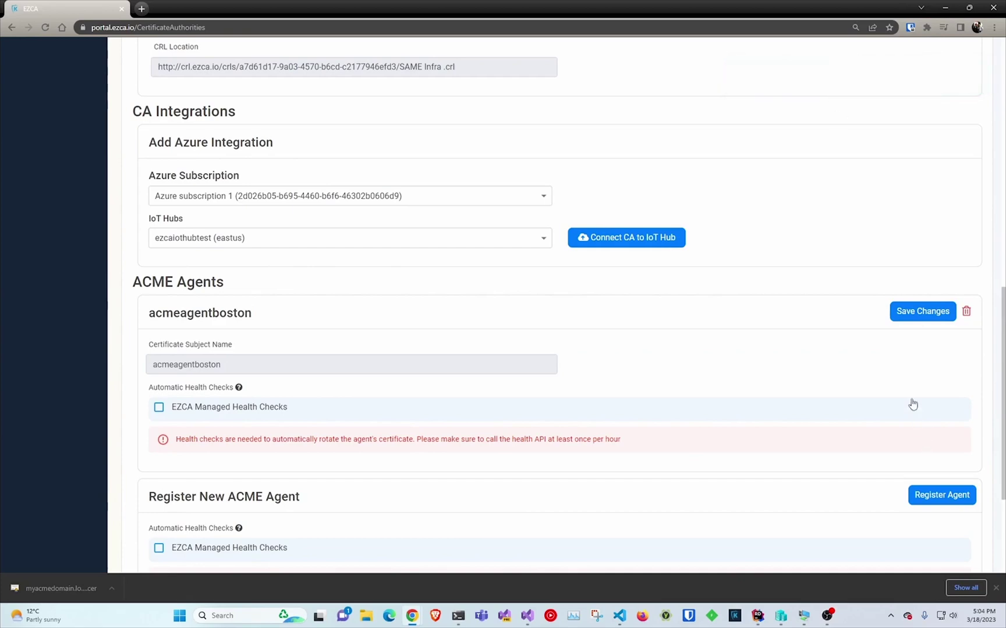
- Find the acmeagentboston domain among the registered domains and start a certificate request for it
scroll(768, 354, "up", 1)
scroll(768, 354, "up", 15)
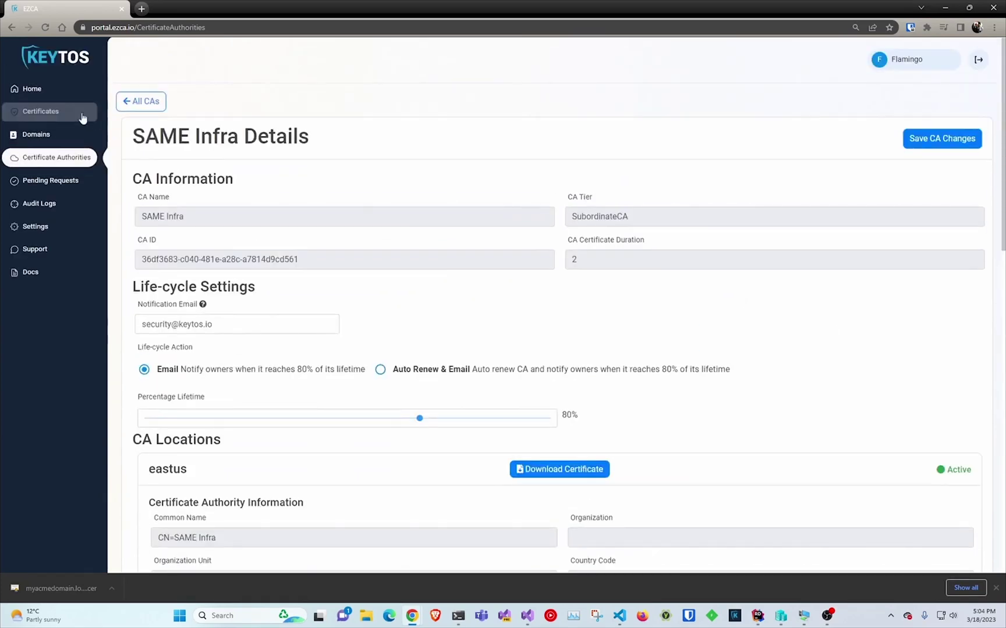
left_click(48, 107)
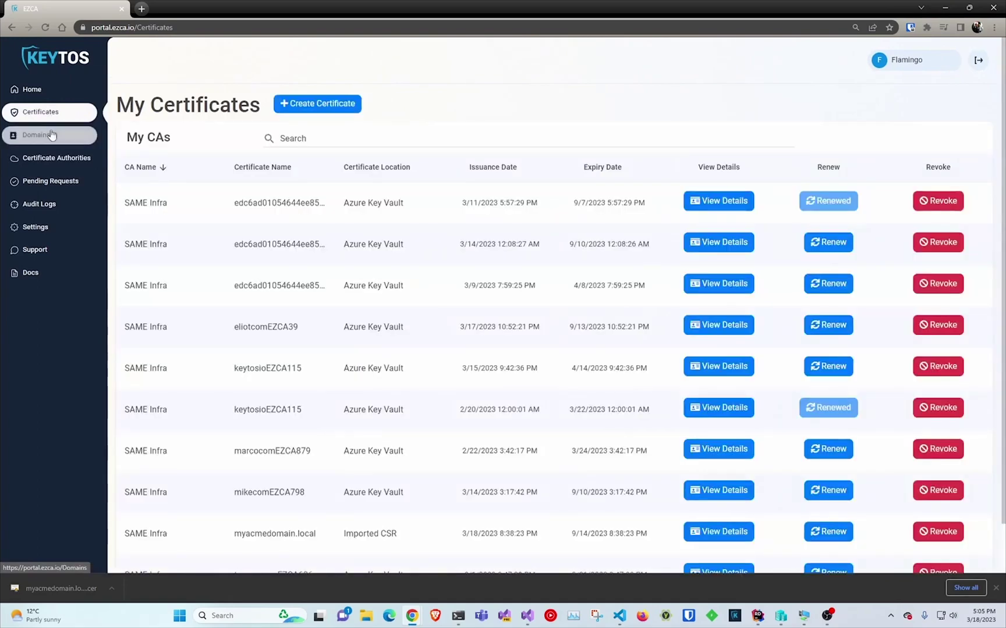
left_click(47, 134)
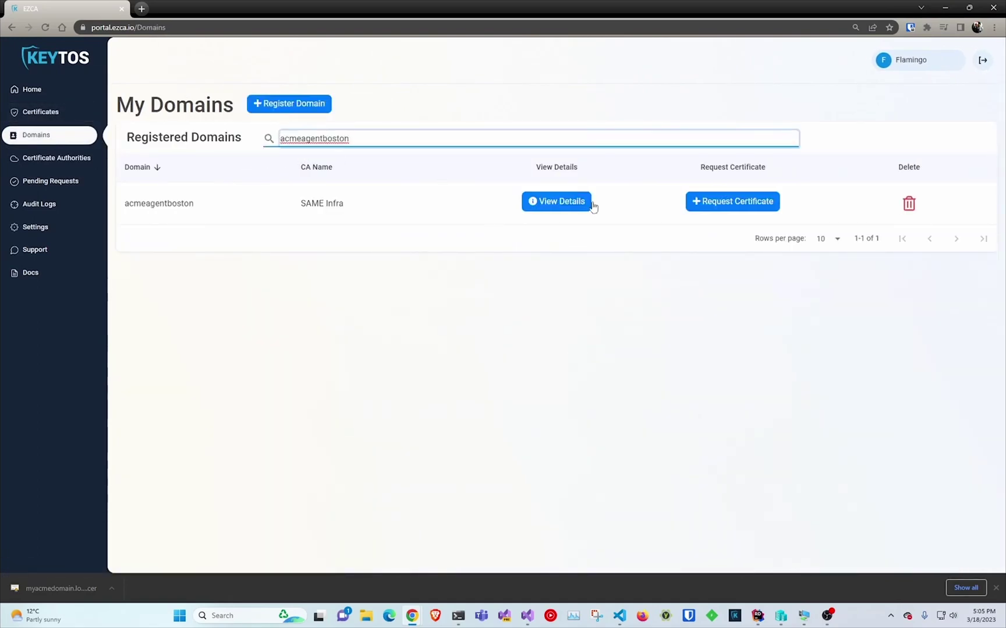
left_click(750, 202)
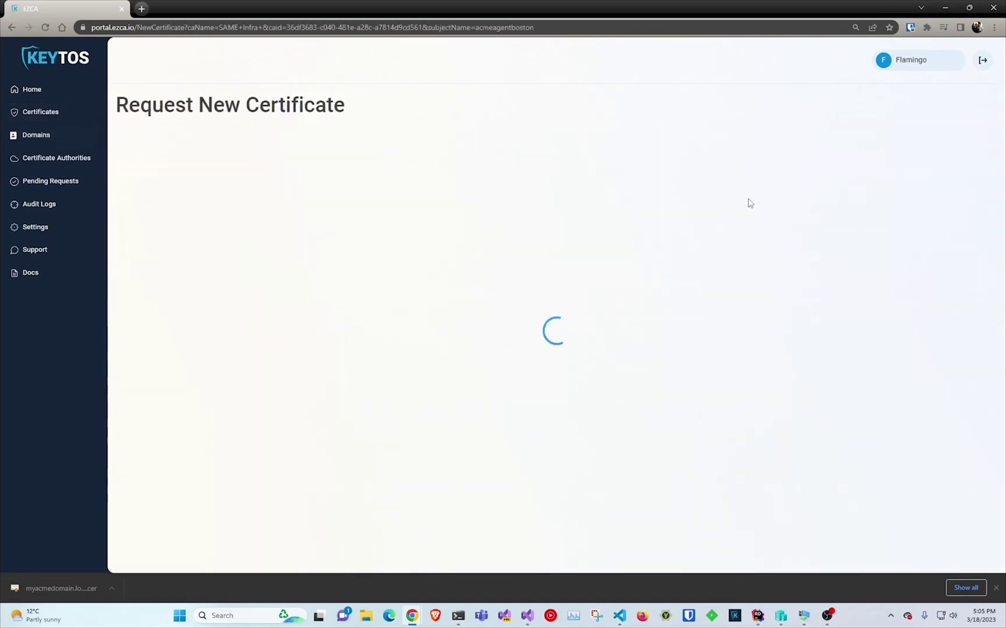
- Generate the local CSR template for Windows and save it as acmeagentboston.inf in the Downloads folder
scroll(260, 243, "down", 4)
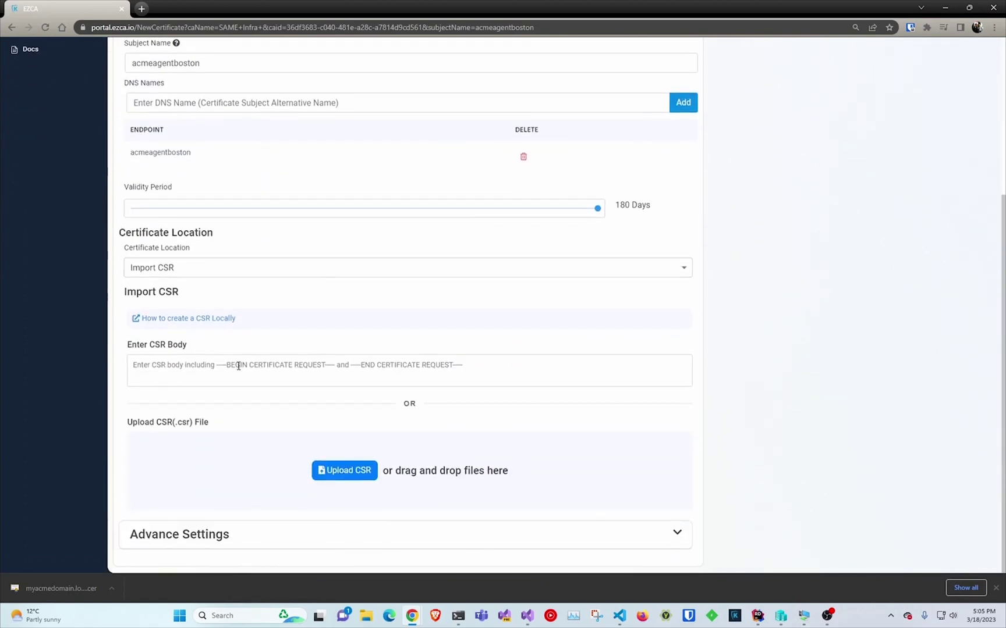
left_click(209, 319)
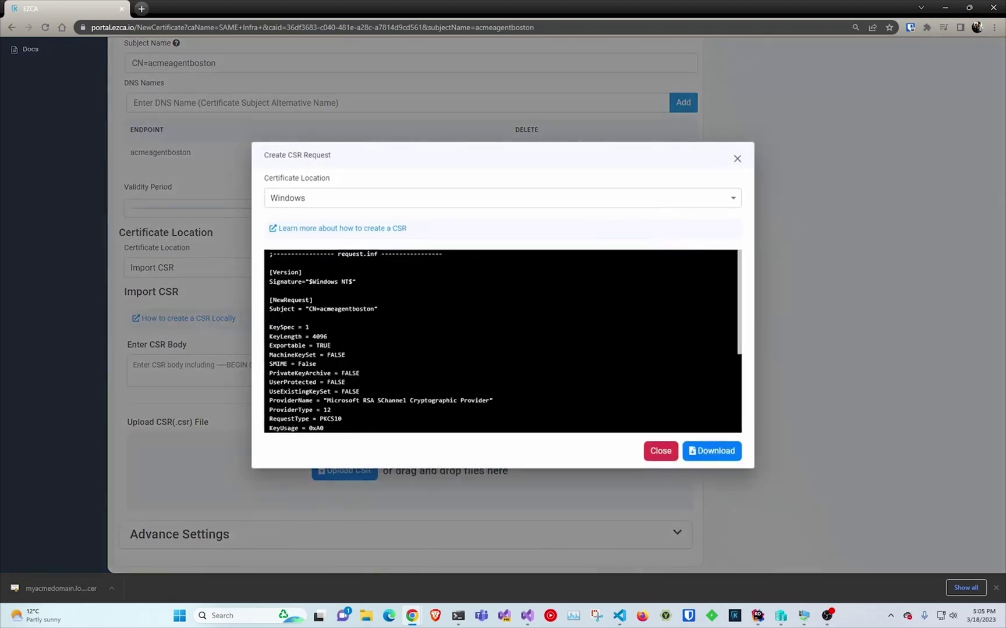
left_click(695, 449)
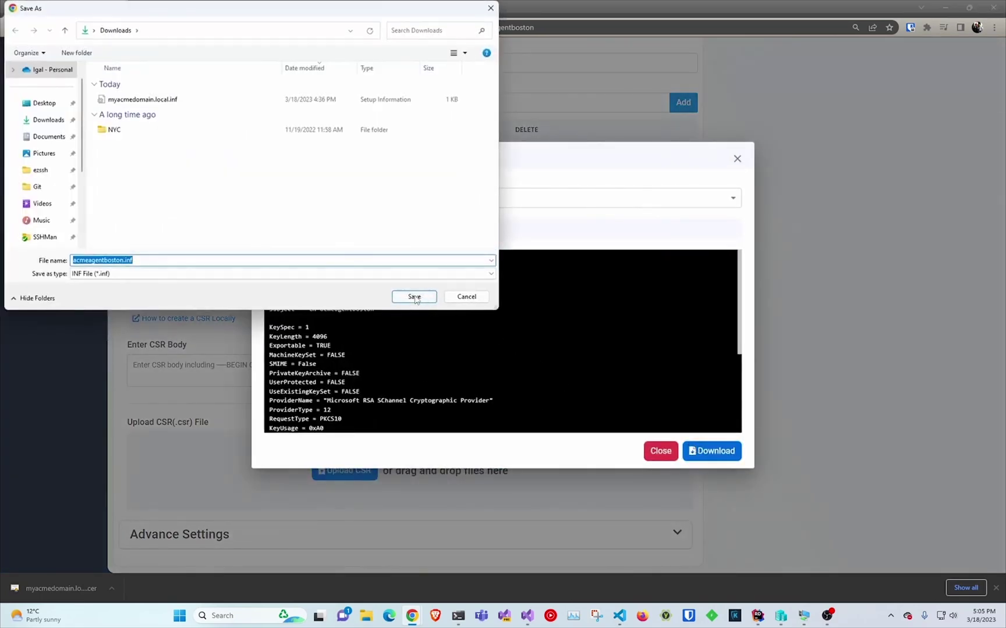
left_click(415, 297)
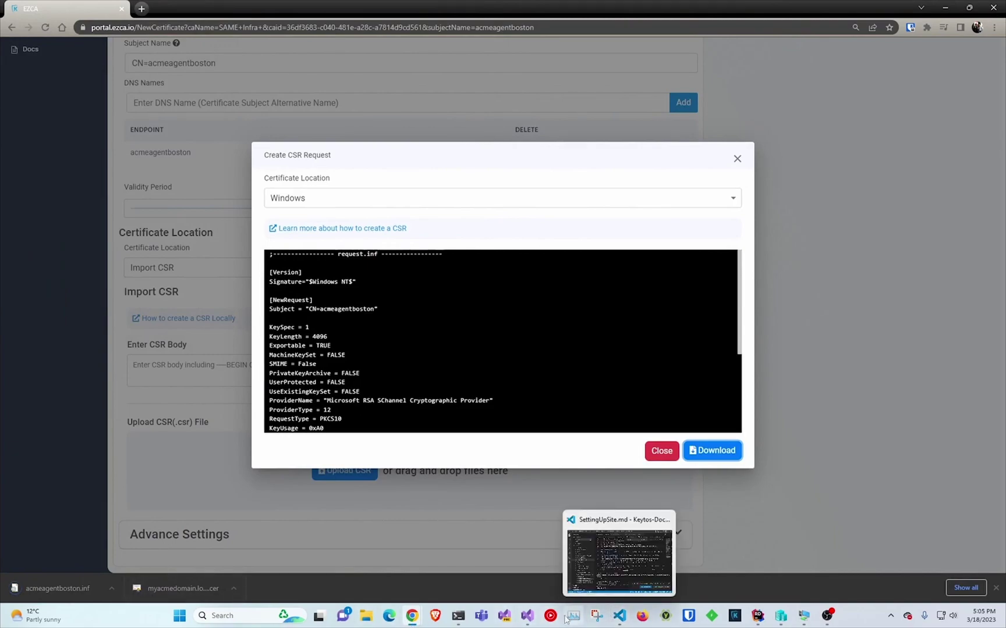
- Switch to Visual Studio Code and set MachineKeySet to TRUE in acmeagentboston.inf
left_click(619, 558)
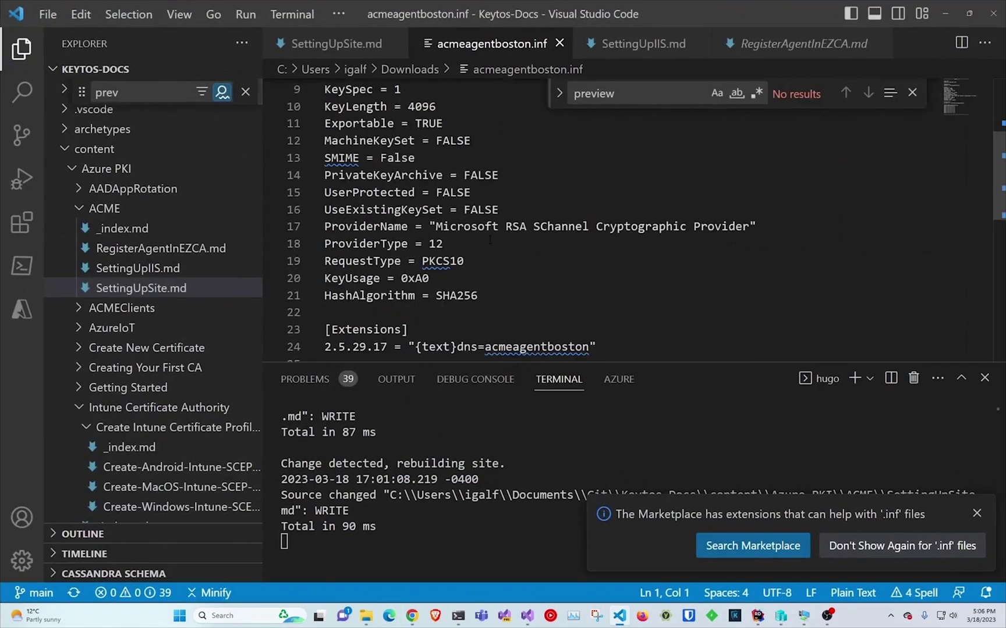
double_click(429, 123)
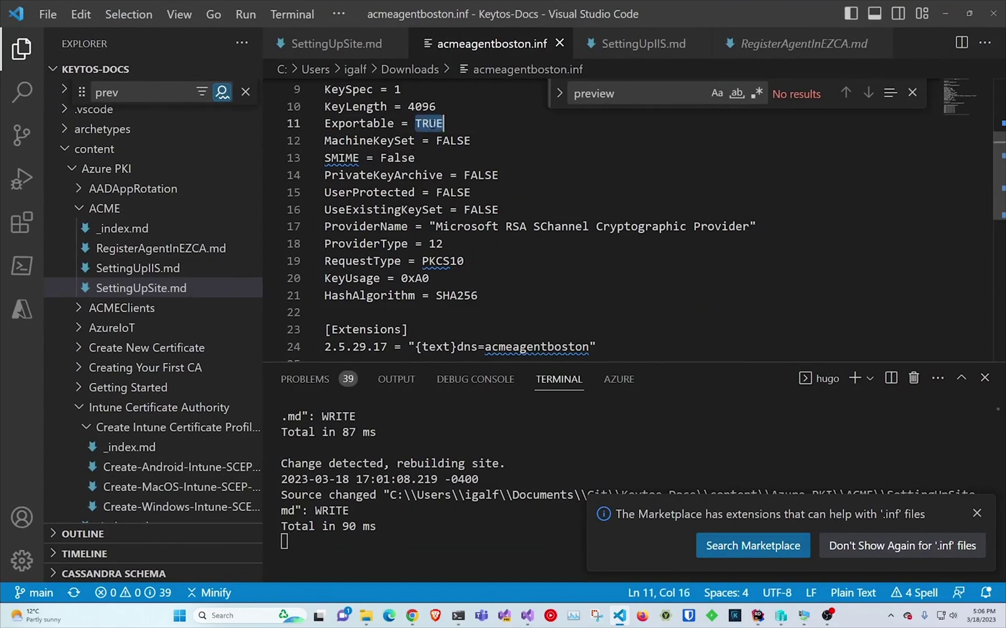
key("ctrl+c")
double_click(455, 140)
key("ctrl+v")
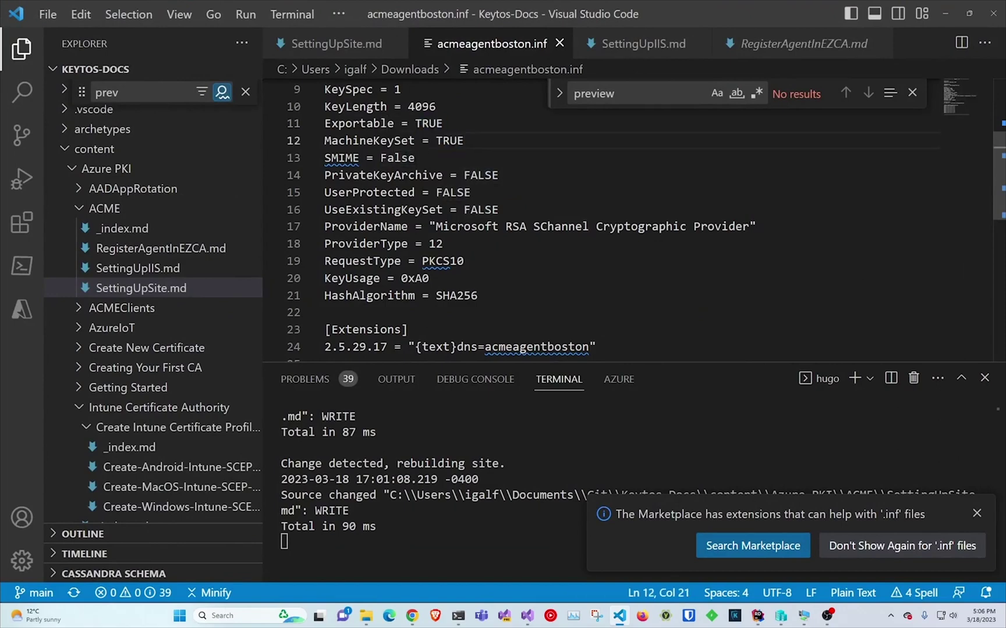
- Set SMIME and Exportable to FALSE in acmeagentboston.inf
double_click(485, 175)
key("ctrl+c")
double_click(398, 158)
key("ctrl+v")
double_click(429, 123)
key("ctrl+v")
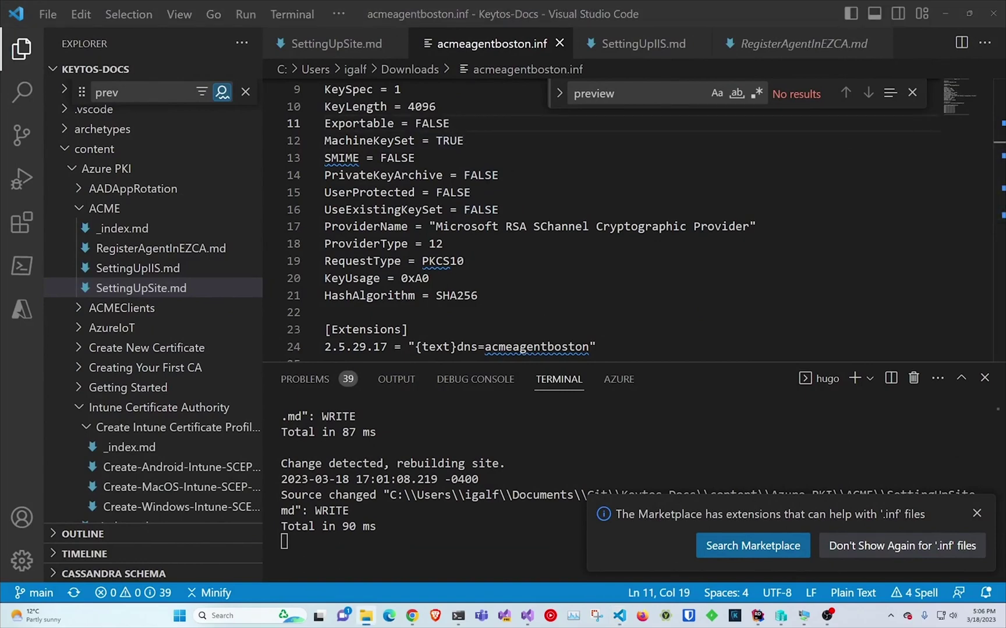
- Switch to the ACMEServer remote session and paste acmeagentboston.inf onto its desktop
left_click(944, 13)
left_click(804, 615)
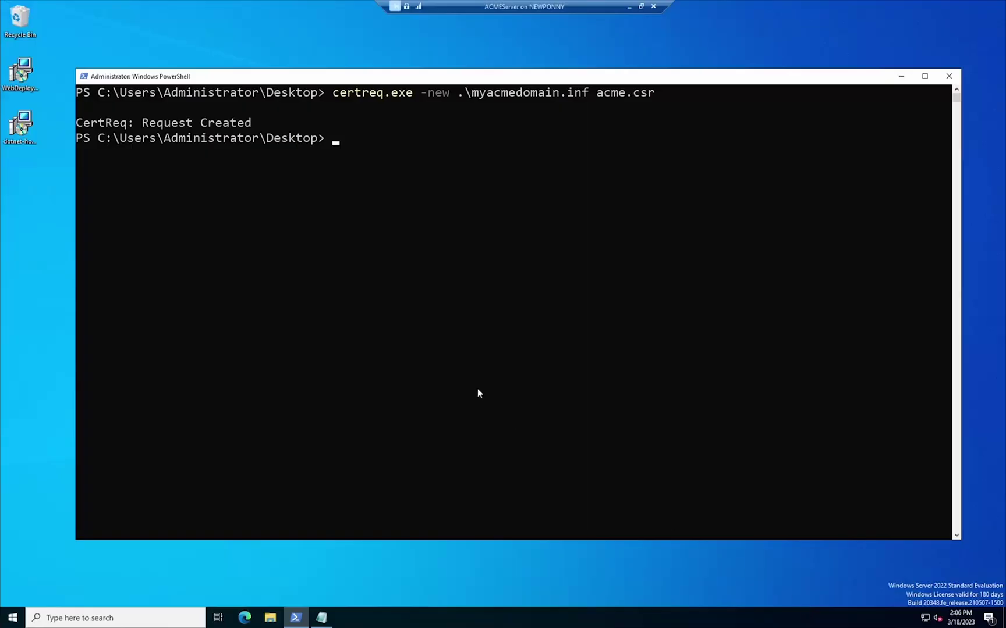
left_click(49, 224)
key("ctrl+v")
- Create the certificate request in PowerShell by running certreq.exe -new .\acmeagentboston.inf acme.csr
left_click(429, 230)
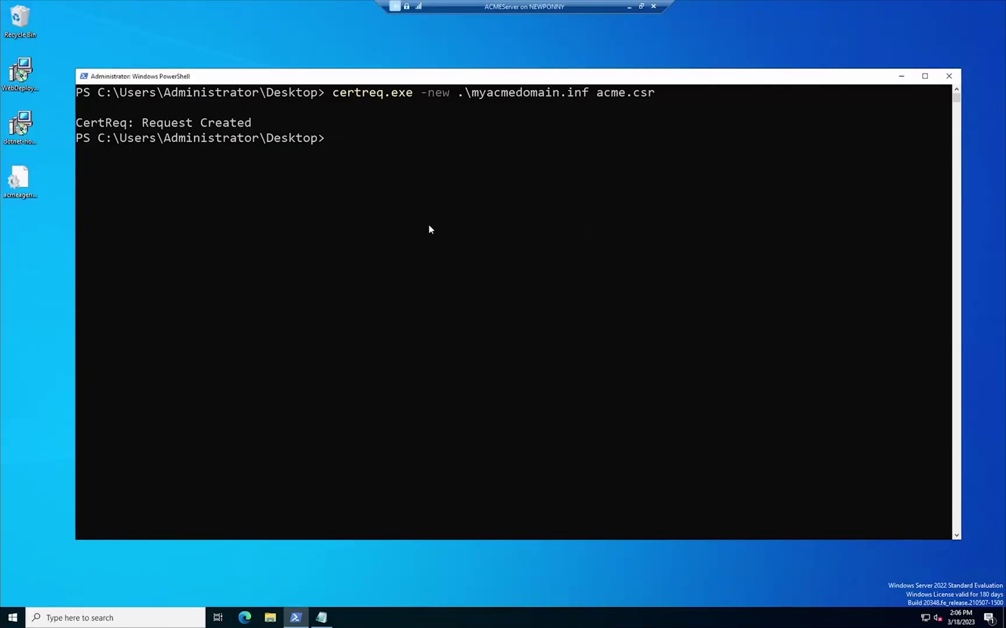
key("Up")
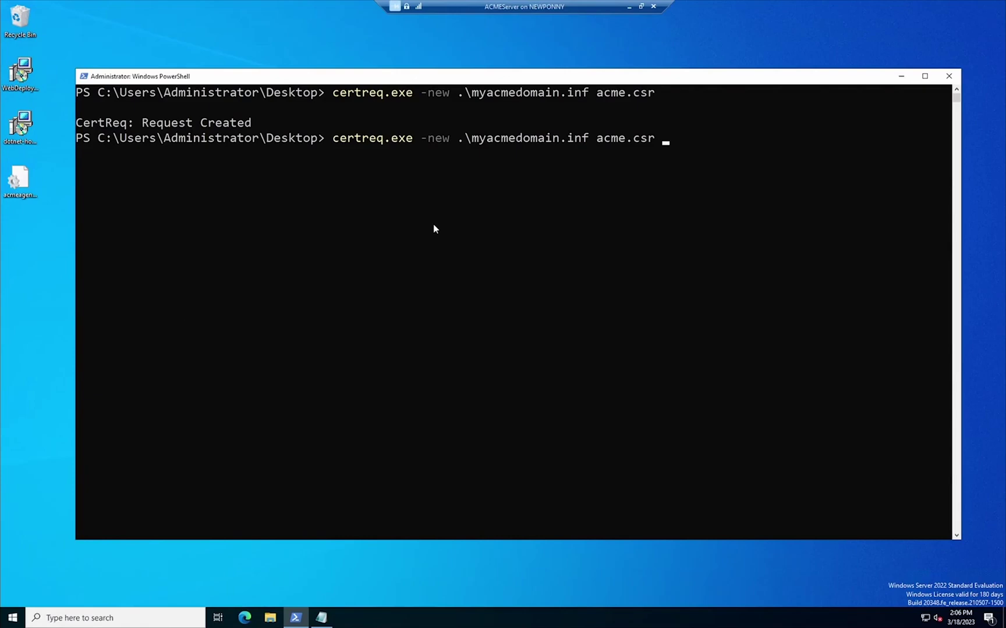
key("Up")
key("Down")
key("BackSpace")
key("BackSpace")
key("BackSpace")
key("BackSpace")
key("BackSpace")
key("BackSpace")
key("BackSpace")
key("BackSpace")
key("BackSpace")
key("BackSpace")
key("BackSpace")
key("BackSpace")
key("BackSpace")
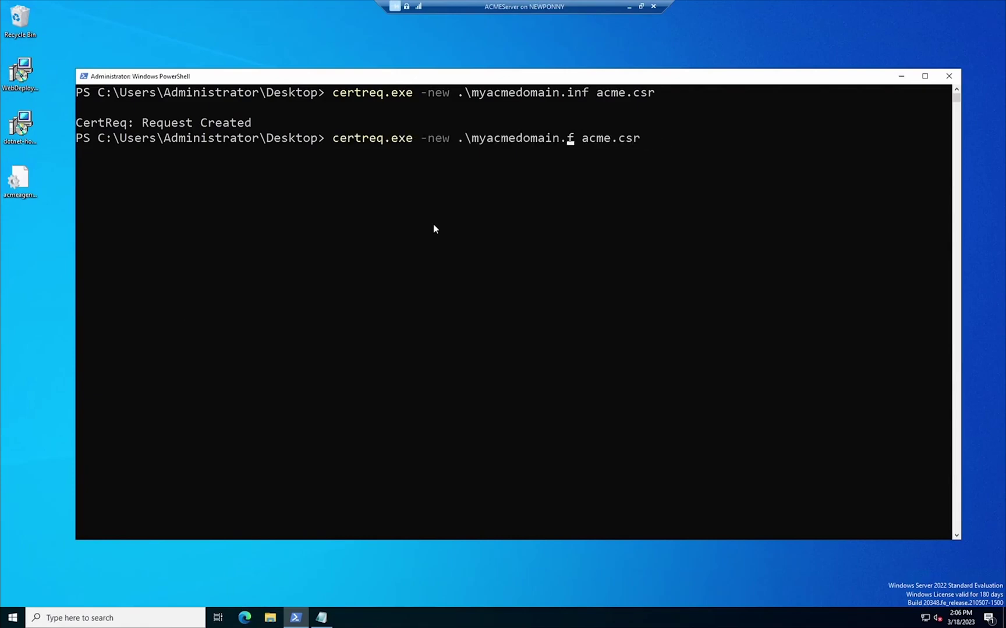
key("BackSpace")
key("BackSpace")
key("BackSpace")
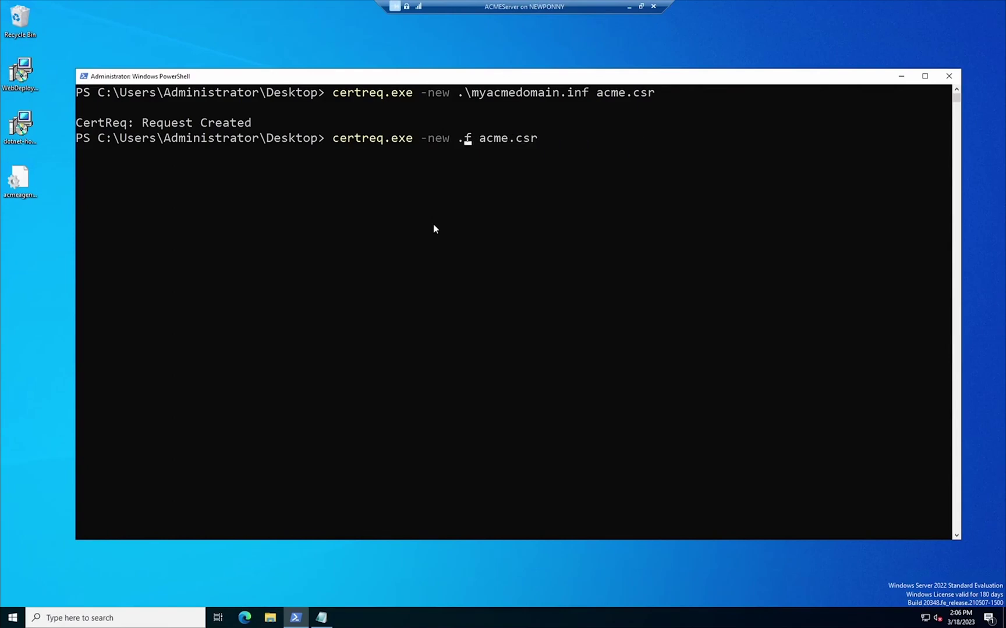
key("Right")
key("BackSpace")
key("BackSpace")
type("acmea")
key("Tab")
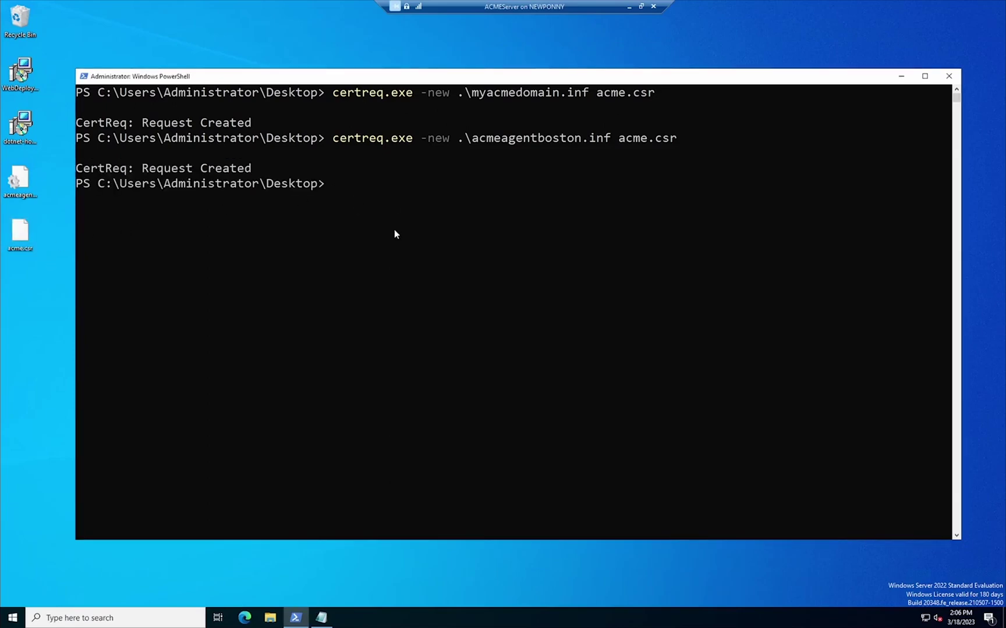
- Output the contents of acme.csr with cat and copy the full certificate request text
type("cat ac")
key("Tab")
key("Return")
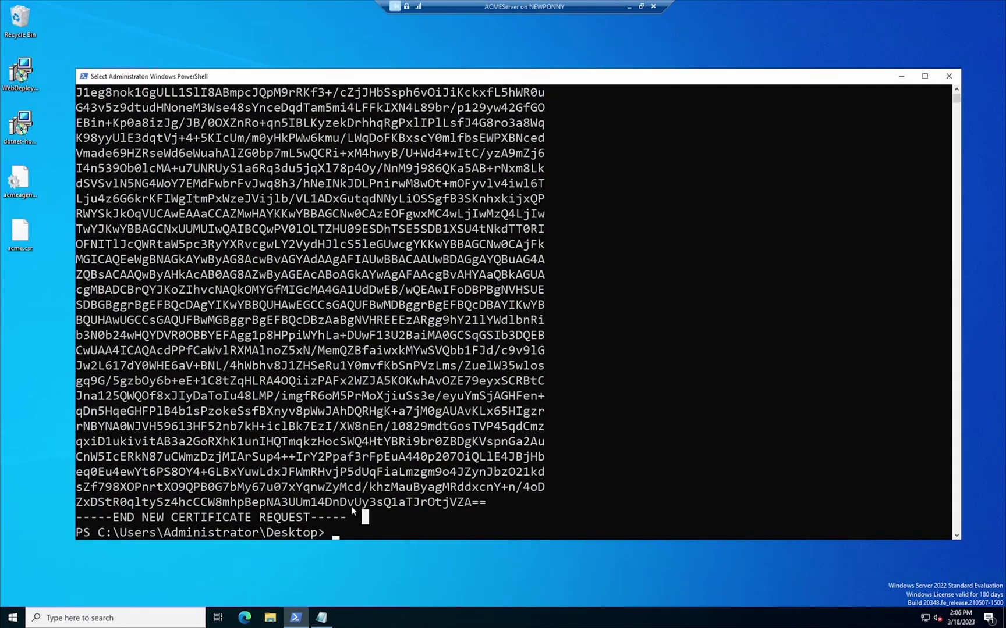
left_click_drag(77, 92, 156, 97)
scroll(133, 121, "up", 4)
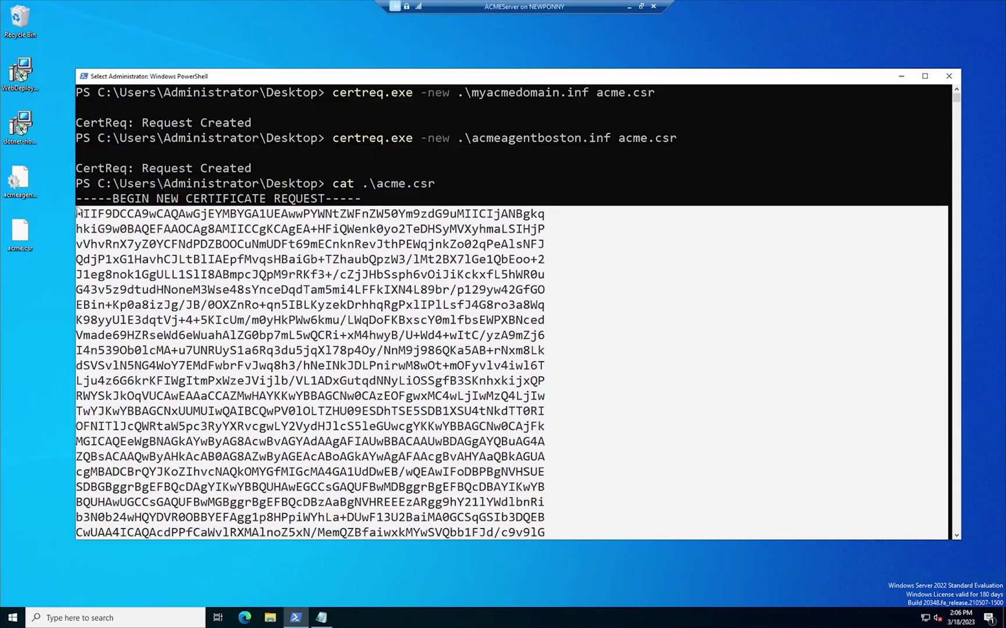
left_click(119, 214)
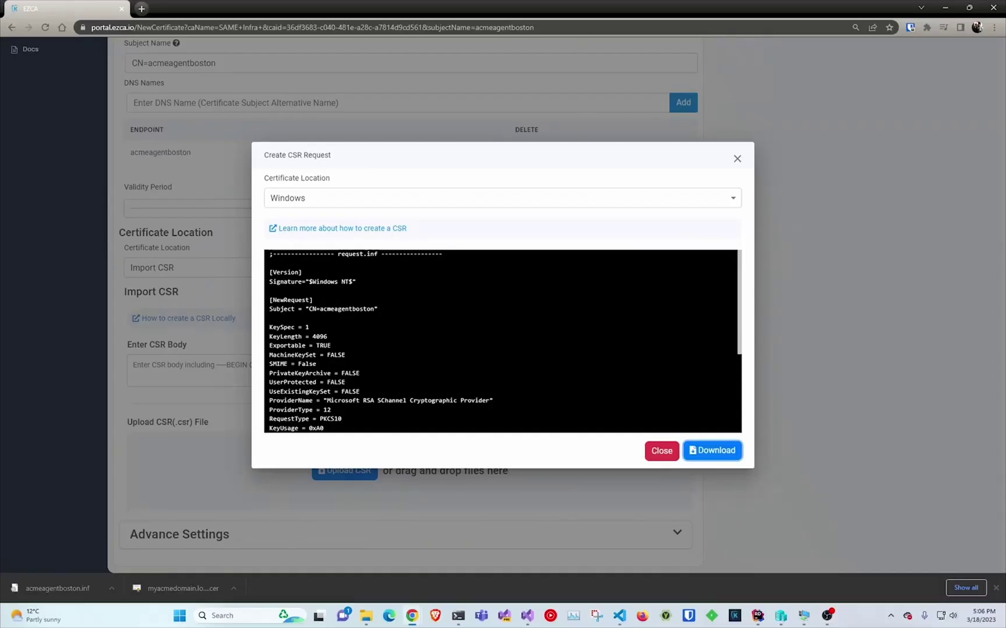
- Switch to the EZCA portal, close the CSR template, paste the request into the CSR body and request the certificate
left_click(660, 450)
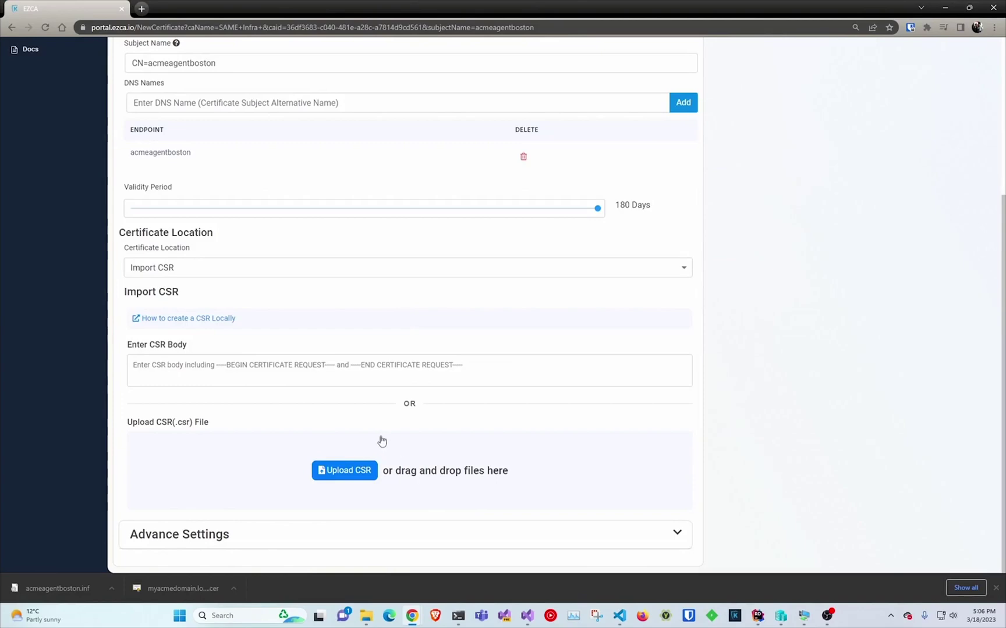
left_click(265, 367)
key("ctrl+v")
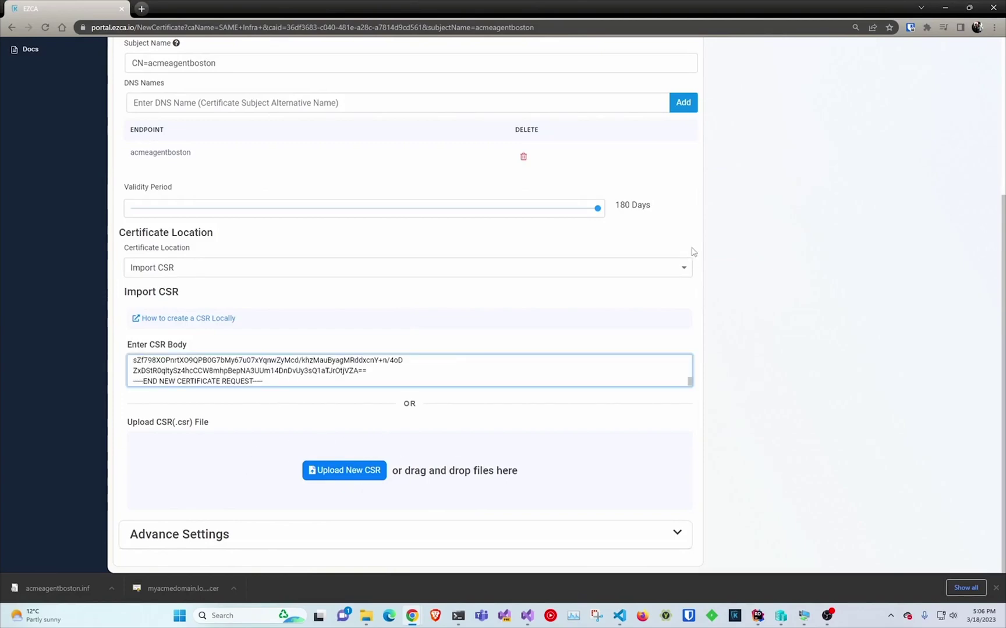
scroll(703, 267, "up", 4)
left_click(673, 114)
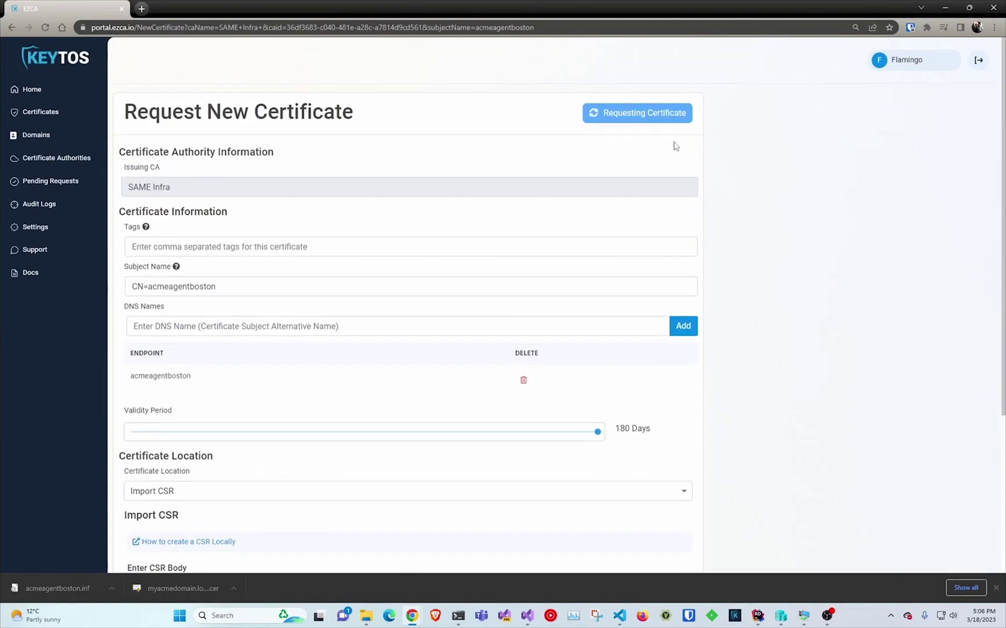
- Download the issued certificate and save it as acmeagentboston.cer
scroll(534, 375, "down", 10)
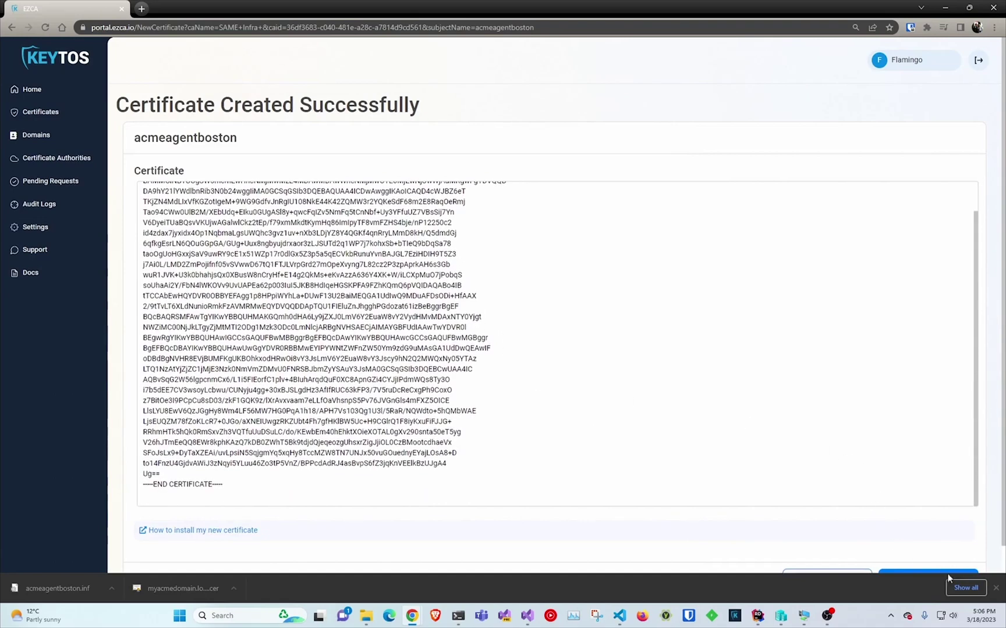
left_click(995, 588)
left_click(914, 582)
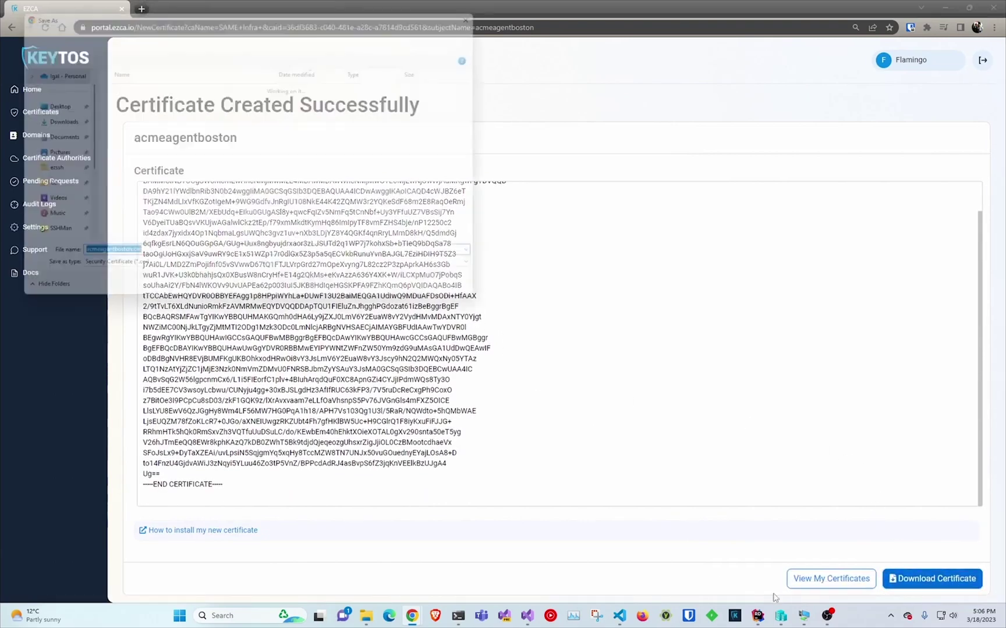
left_click(407, 296)
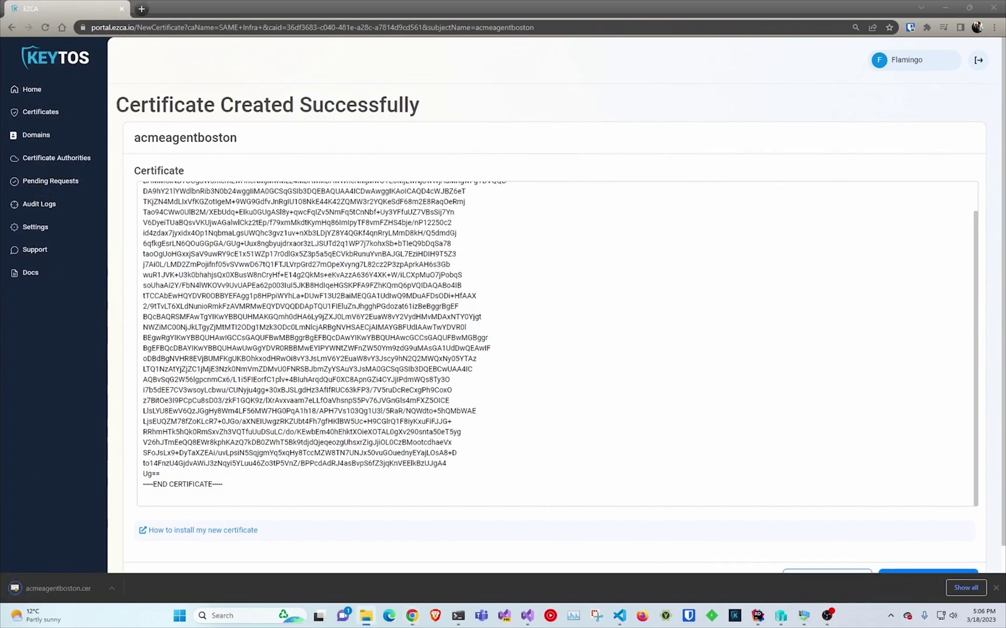
- Install the acmeagentboston certificate on ACMEServer for Local Machine with automatic store selection, and check its certification path
left_click(945, 7)
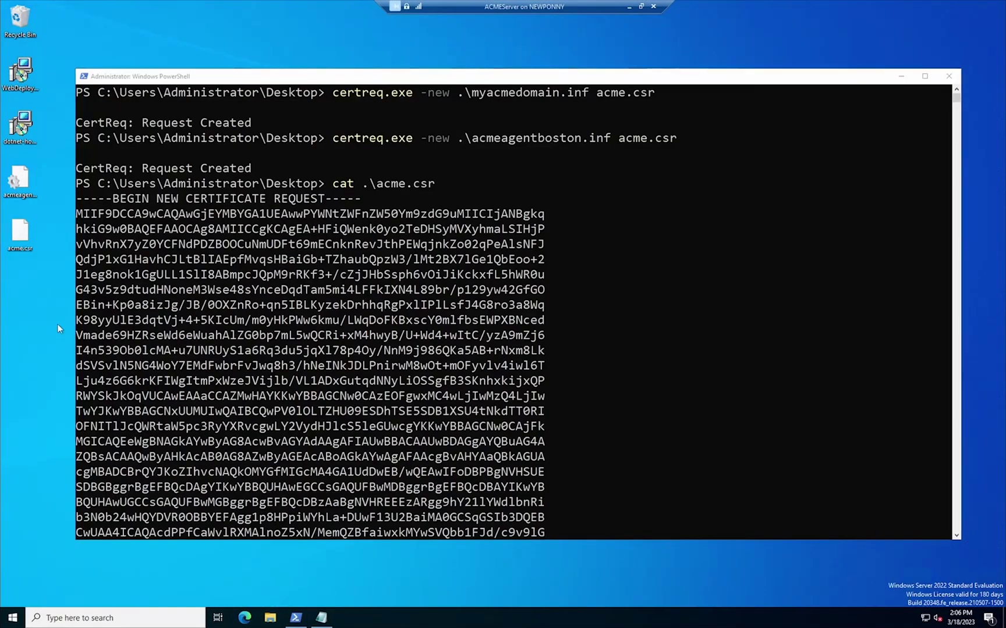
double_click(34, 293)
left_click(129, 234)
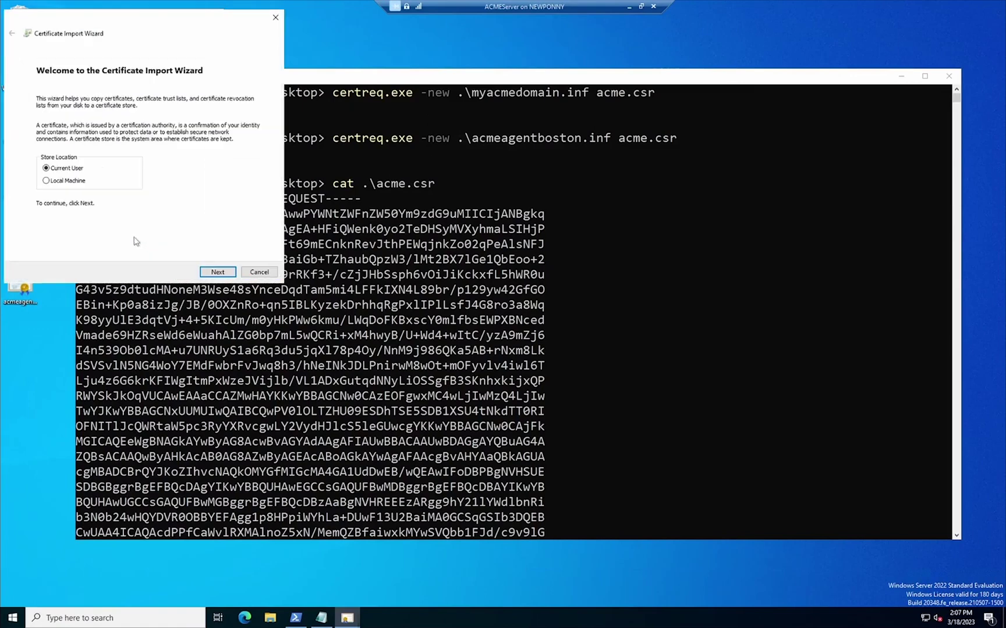
left_click(84, 182)
left_click(202, 274)
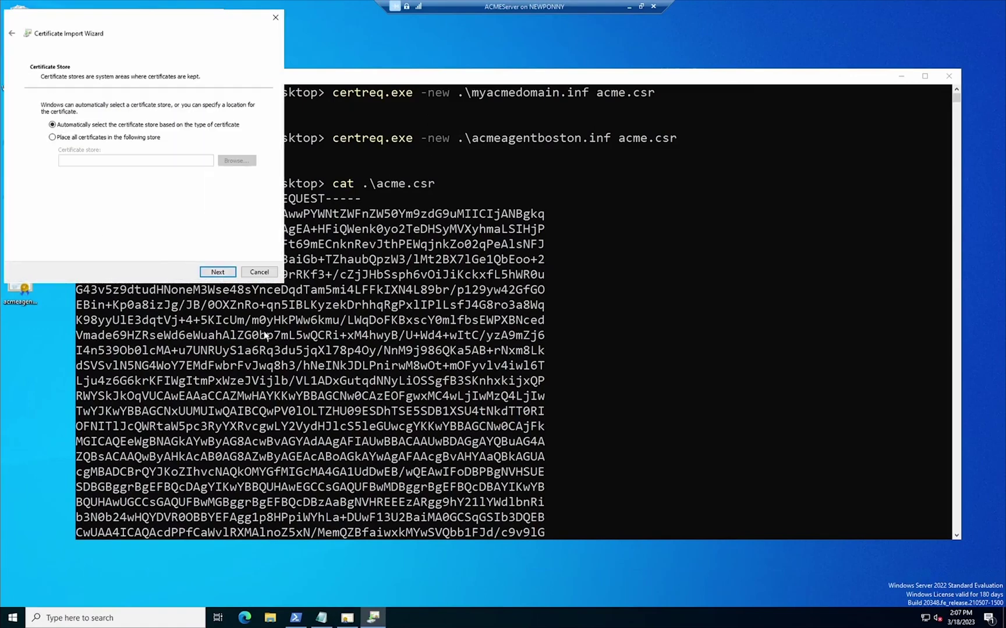
left_click(227, 272)
left_click(228, 272)
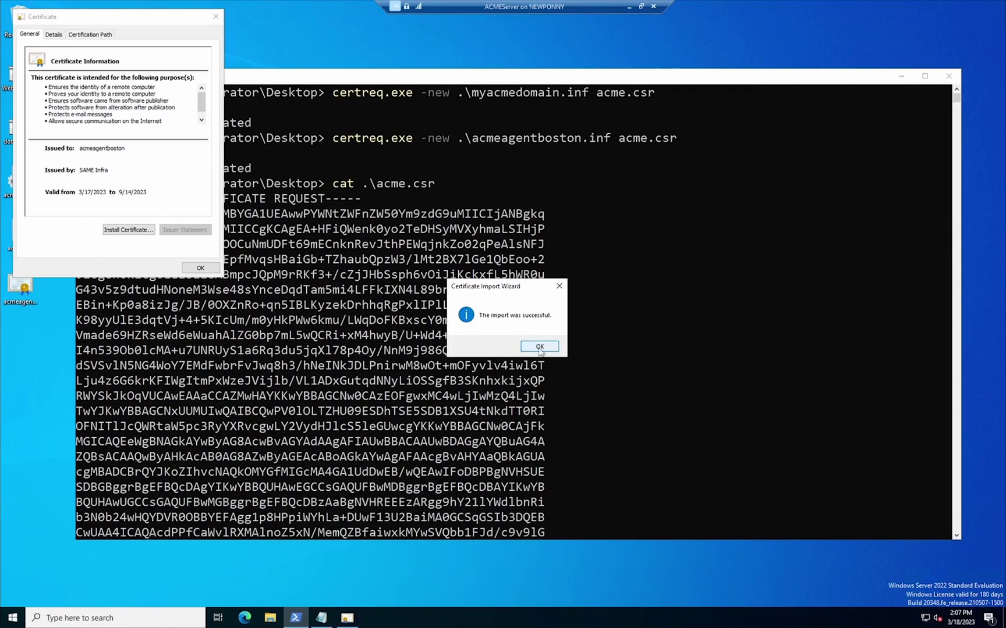
left_click(540, 346)
left_click(102, 35)
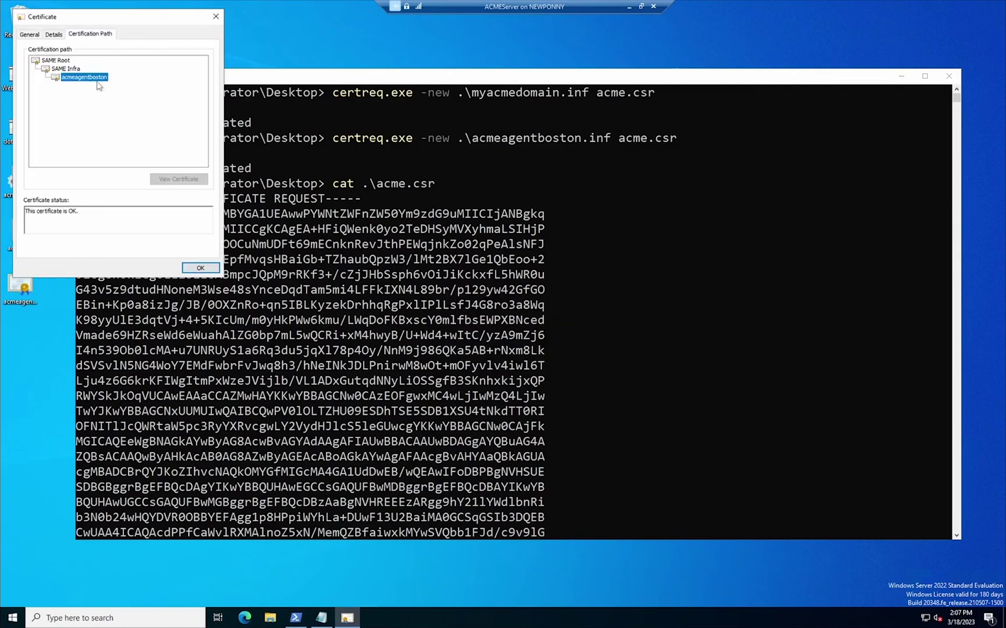
left_click(219, 16)
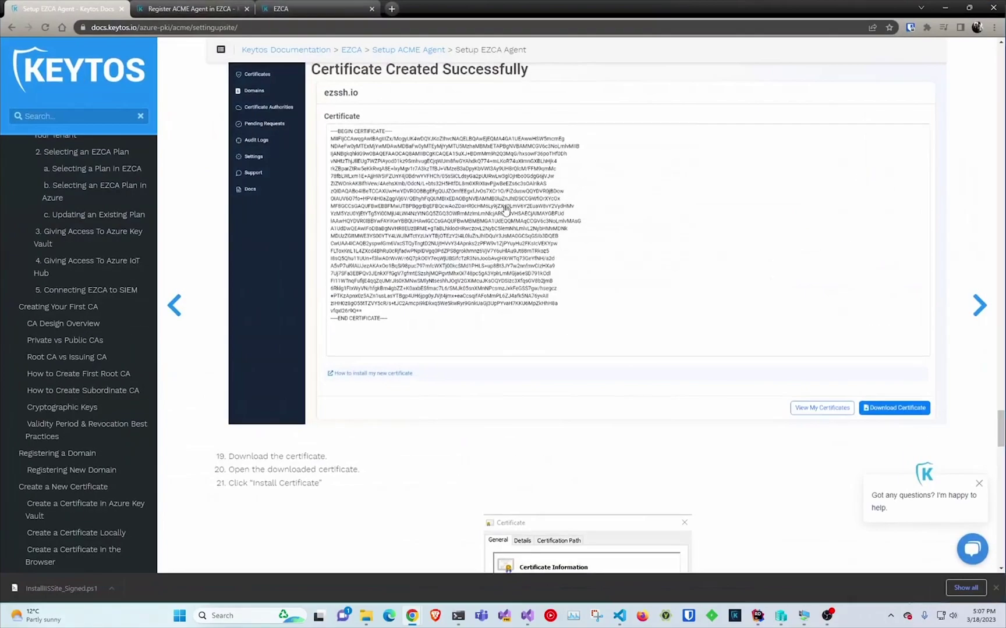
- Find the signed site-creation script in the Setup EZCA Agent documentation and try to download it
scroll(489, 307, "down", 15)
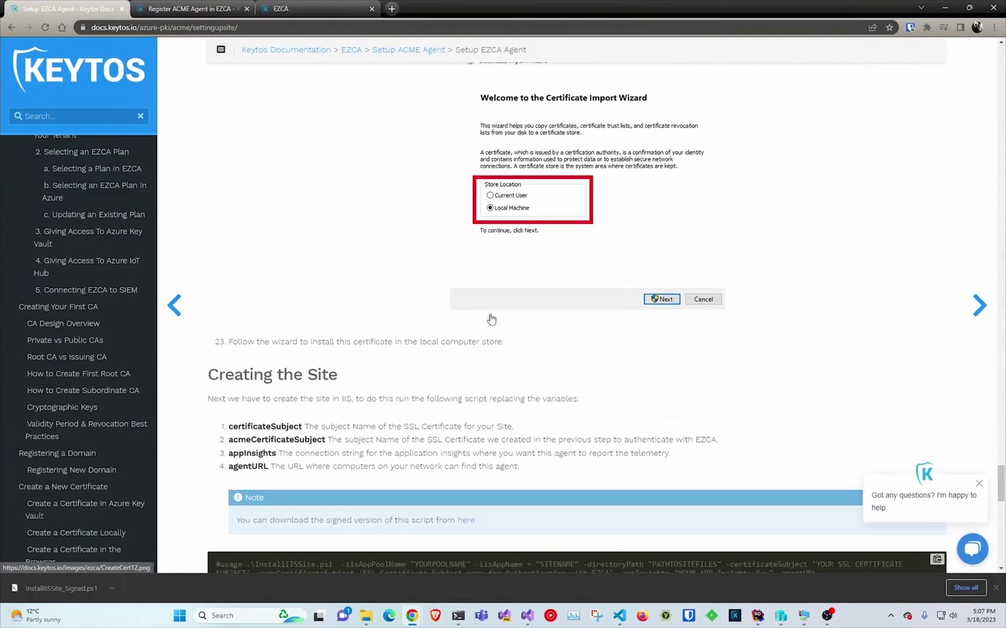
scroll(489, 306, "up", 3)
left_click_drag(326, 178, 466, 179)
left_click(466, 179)
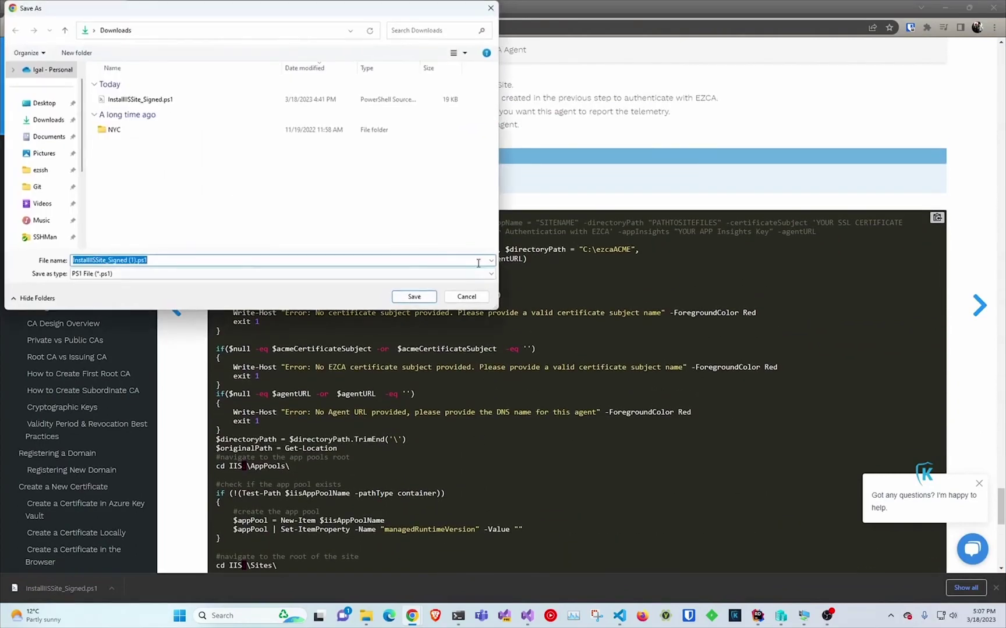
left_click(466, 297)
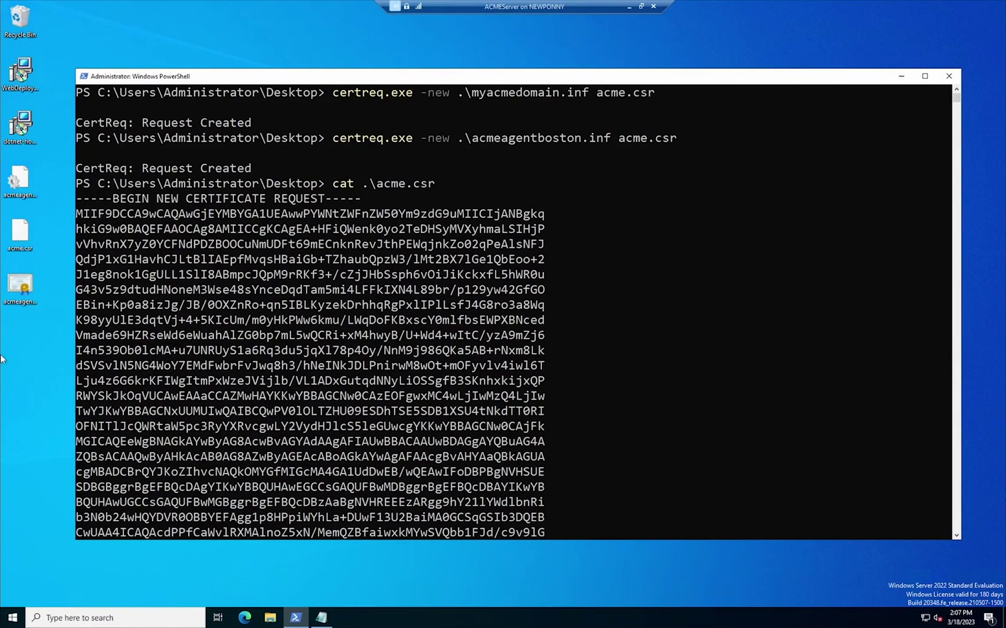
- Place the signed InstallIISSite script on the ACMEServer desktop and set acmeCertificateSubject to 'acmeagentboston' in the Notepad command
left_click_drag(4, 359, 25, 345)
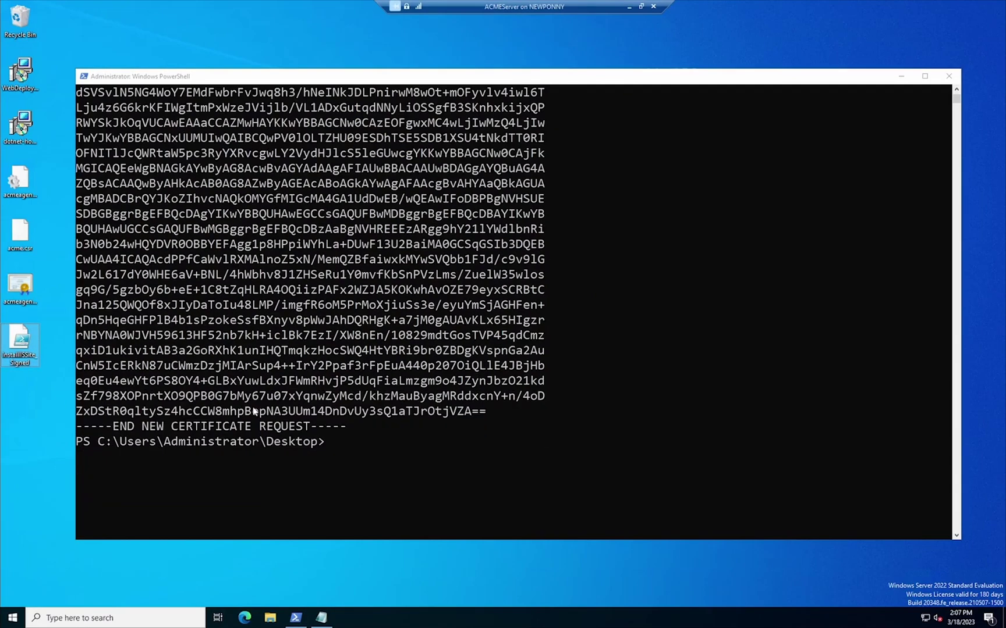
left_click(322, 617)
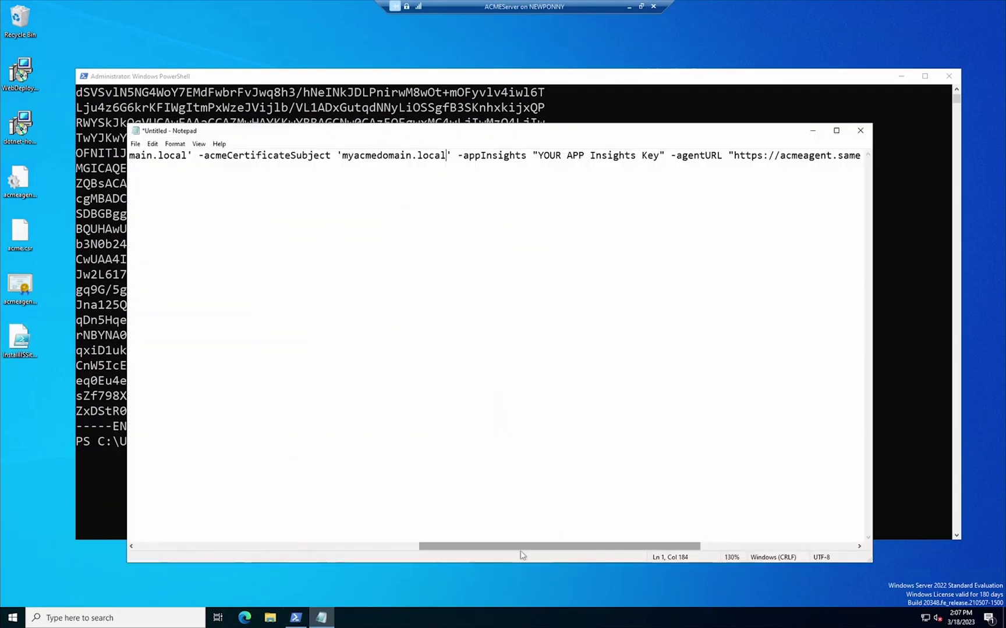
left_click_drag(504, 545, 194, 546)
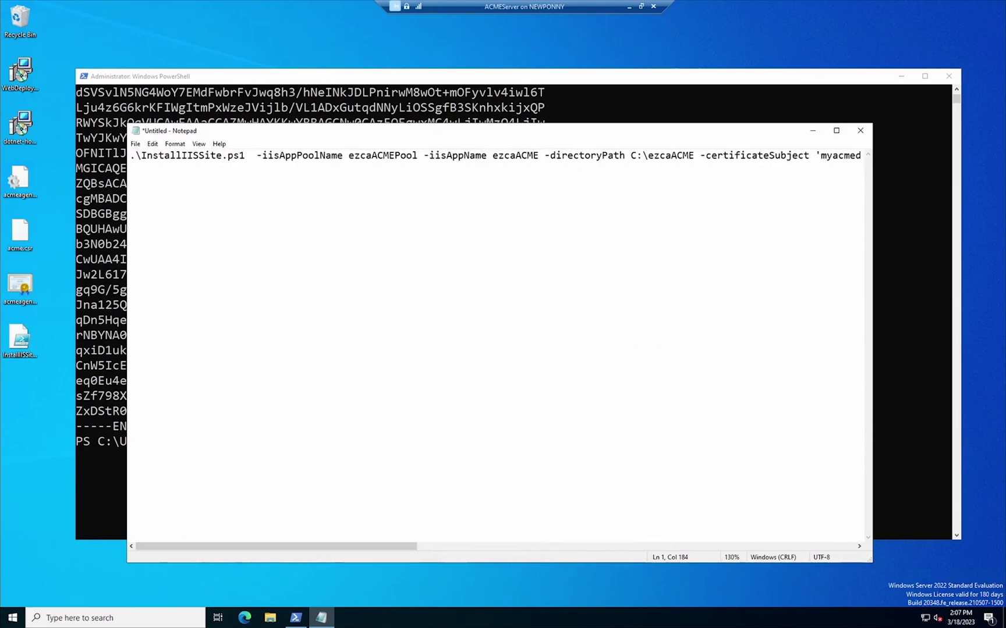
double_click(400, 156)
double_click(515, 156)
left_click_drag(346, 546, 471, 547)
left_click_drag(739, 156, 843, 156)
type("acme")
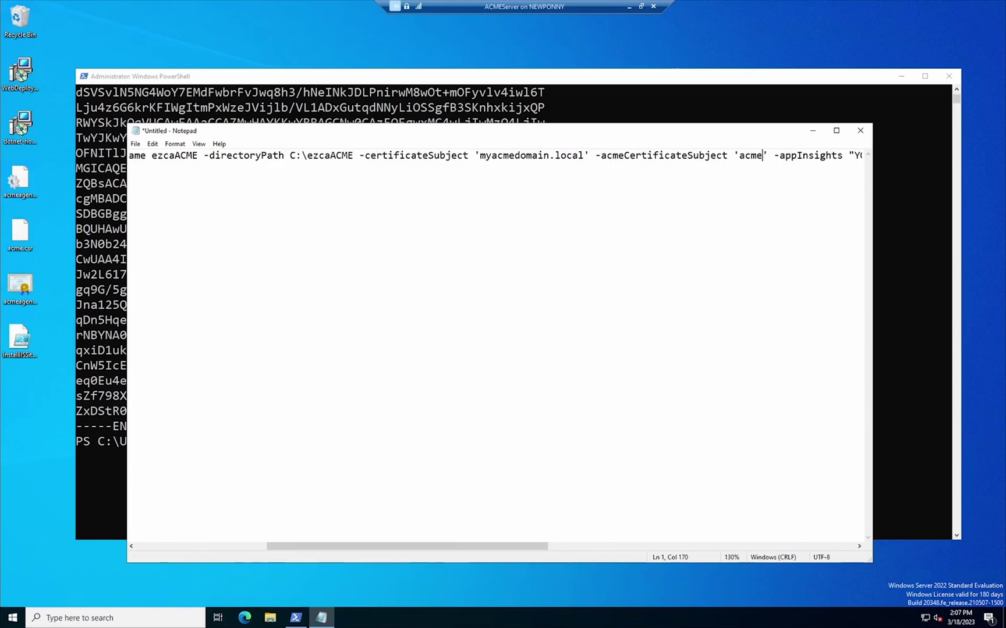
type("agentboston")
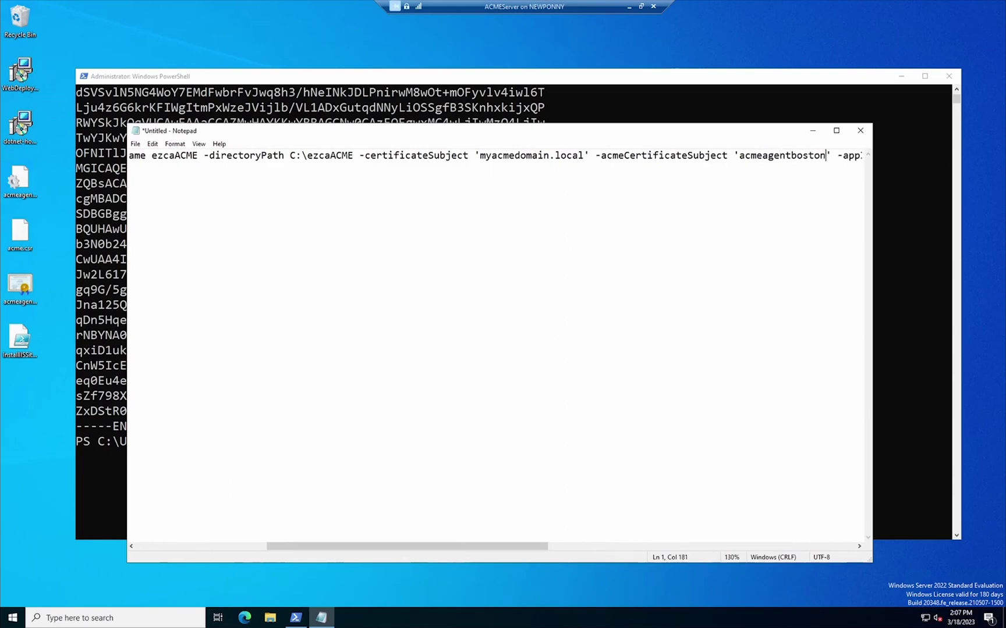
- Replace the appInsights value in the Notepad command with the placeholder text "Put a real key"
left_click_drag(468, 545, 570, 537)
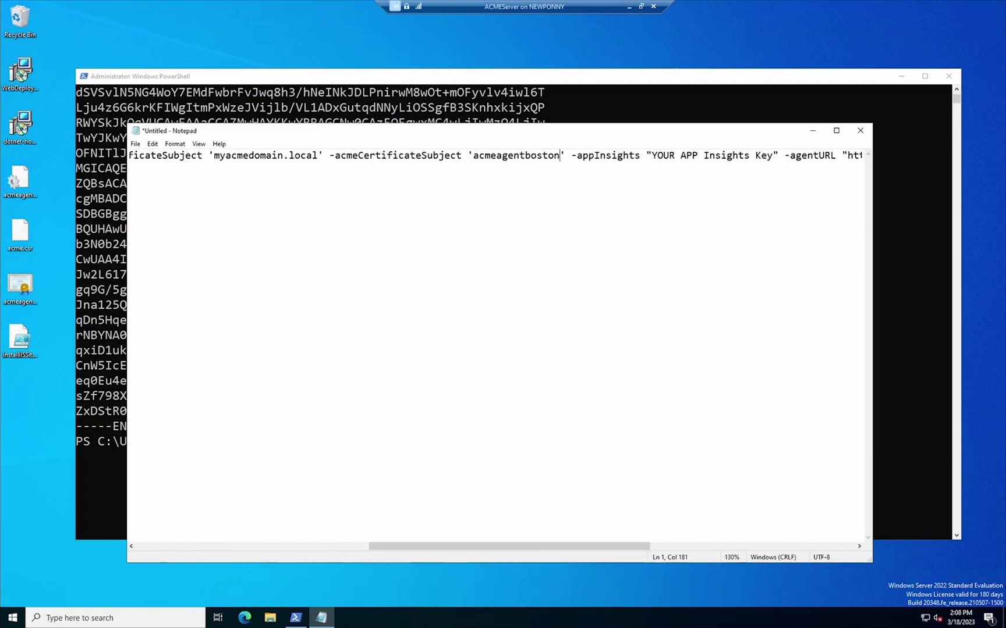
left_click_drag(774, 155, 651, 156)
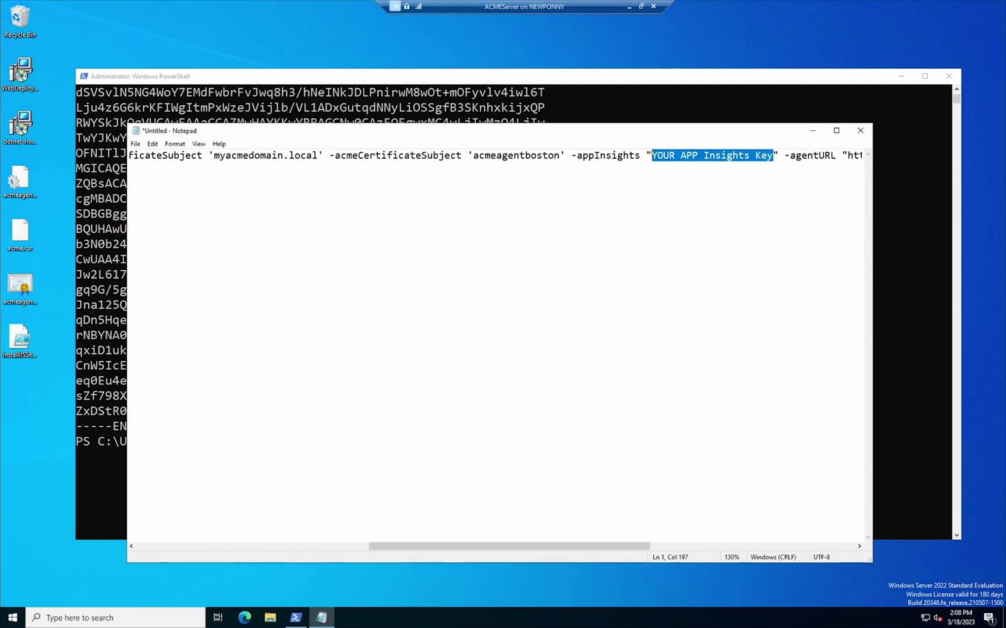
key("BackSpace")
type("sdf")
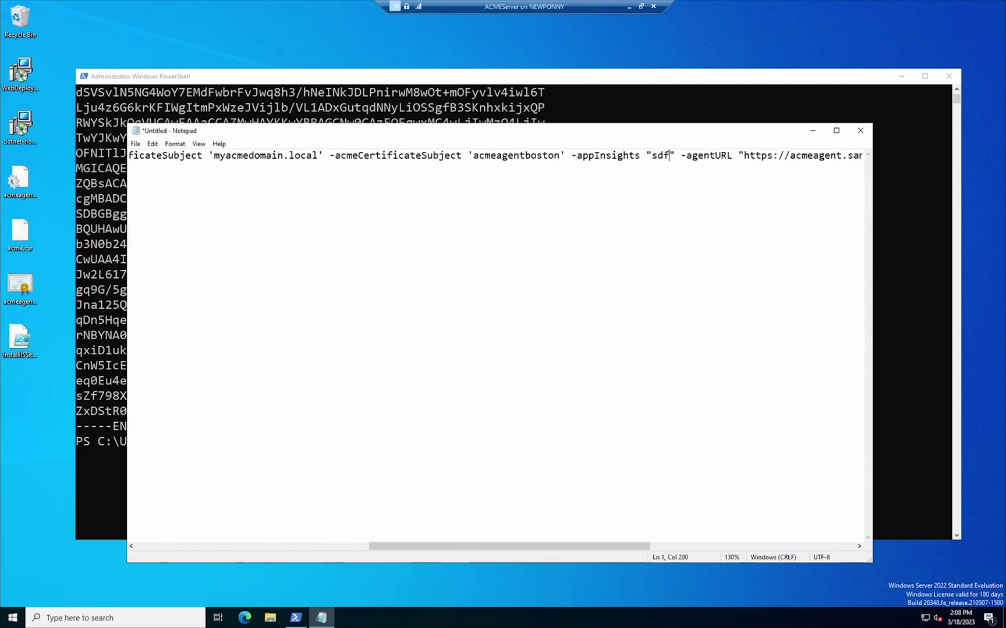
key("BackSpace")
key("BackSpace")
key("BackSpace")
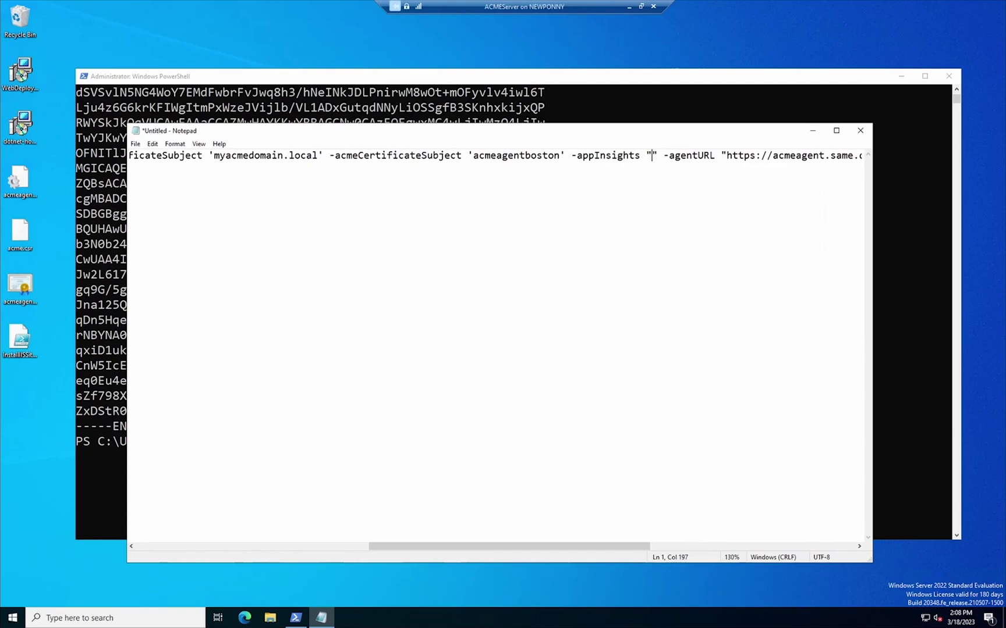
type("Put")
type(" a real ke")
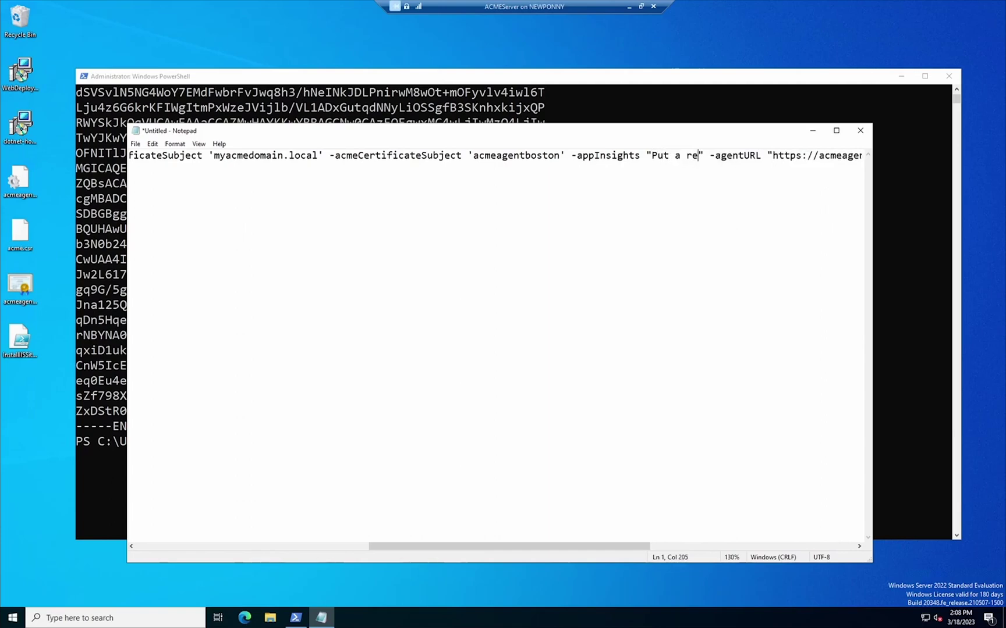
type("y")
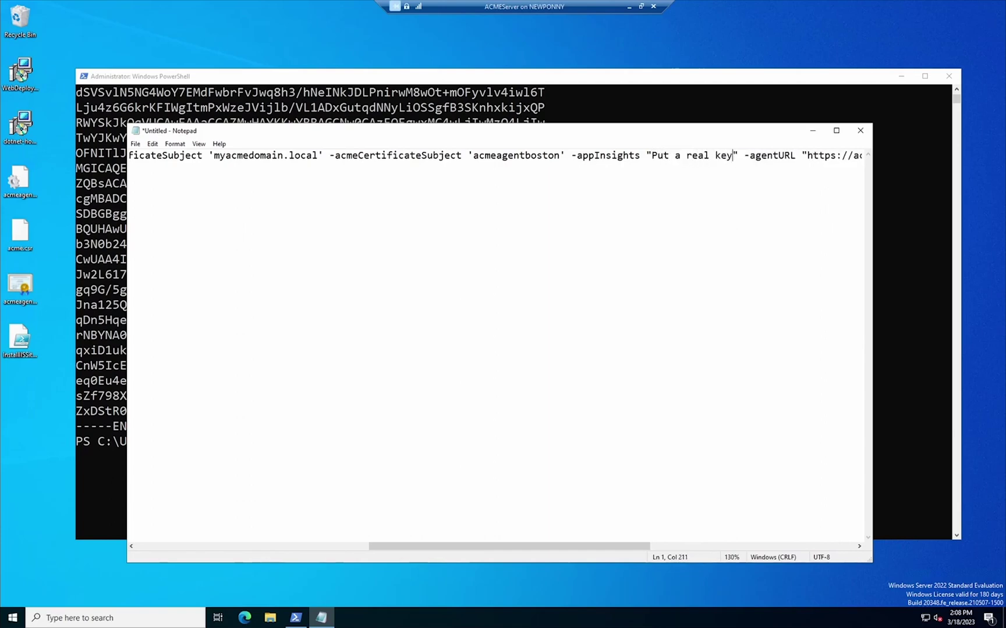
left_click_drag(597, 547, 674, 548)
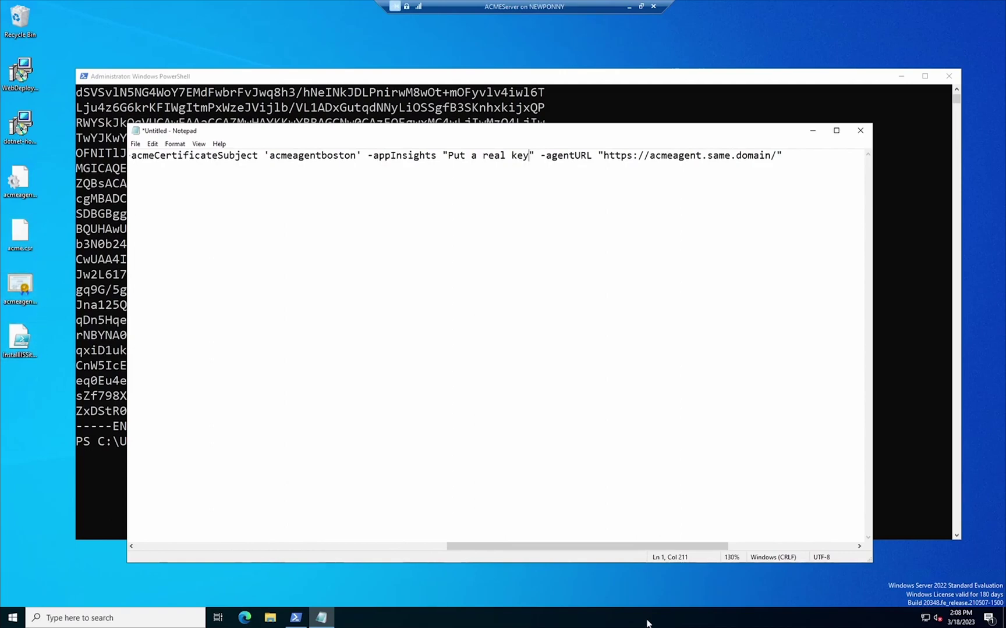
left_click_drag(582, 546, 464, 547)
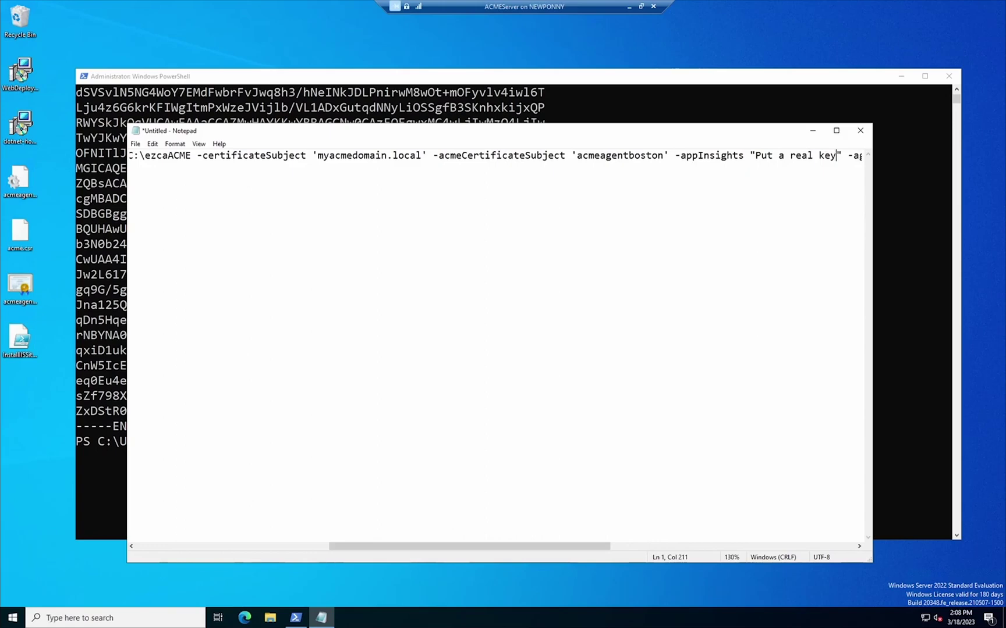
left_click_drag(422, 155, 318, 155)
key("ctrl+c")
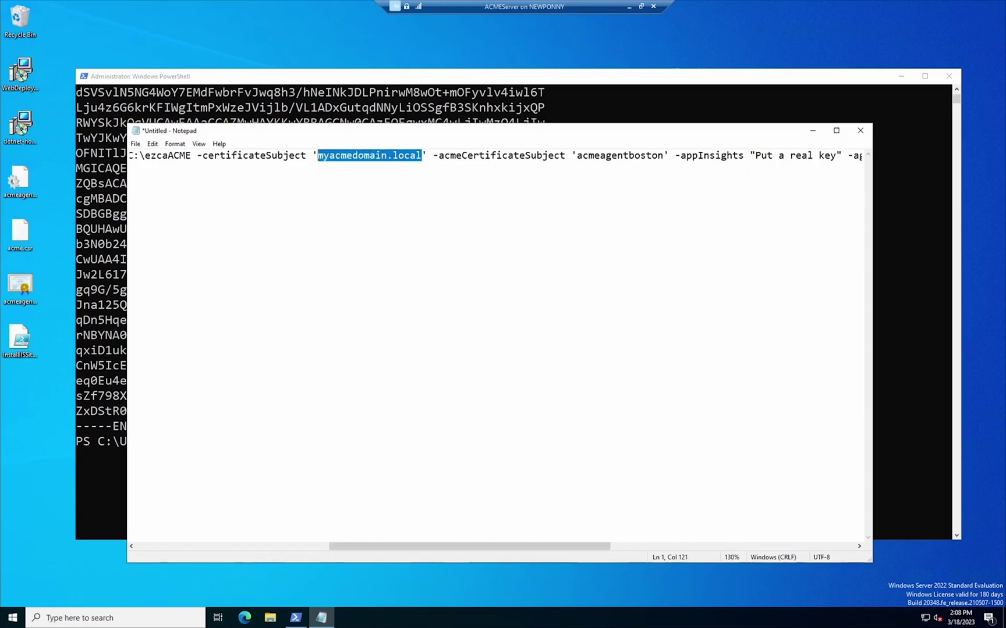
left_click_drag(424, 547, 552, 546)
left_click_drag(624, 156, 745, 156)
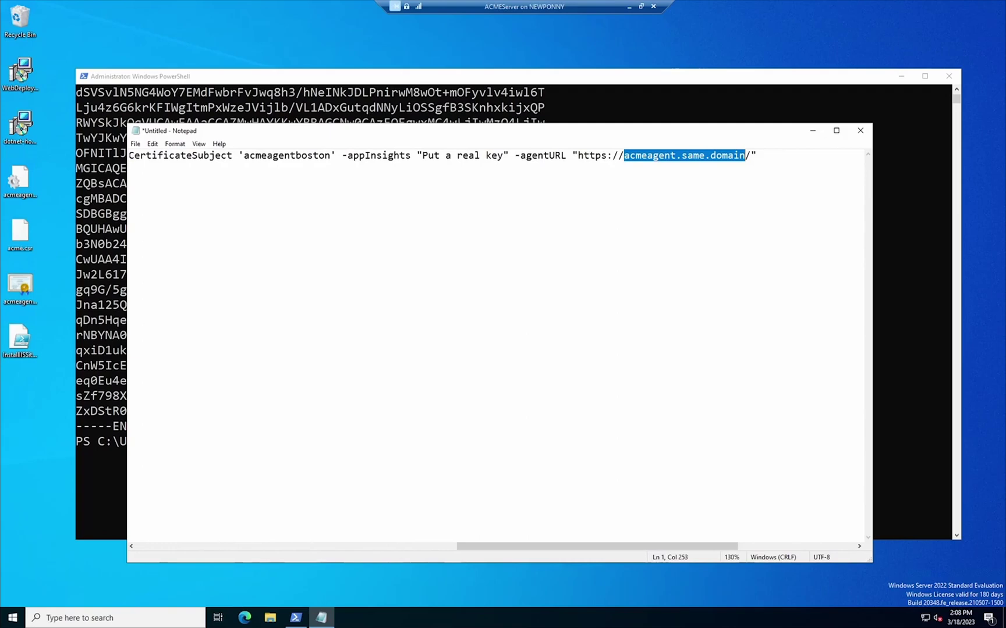
key("ctrl+v")
- Copy the whole InstallIISSite.ps1 command from Notepad and try to run it in the Administrator PowerShell window
key("ctrl+a")
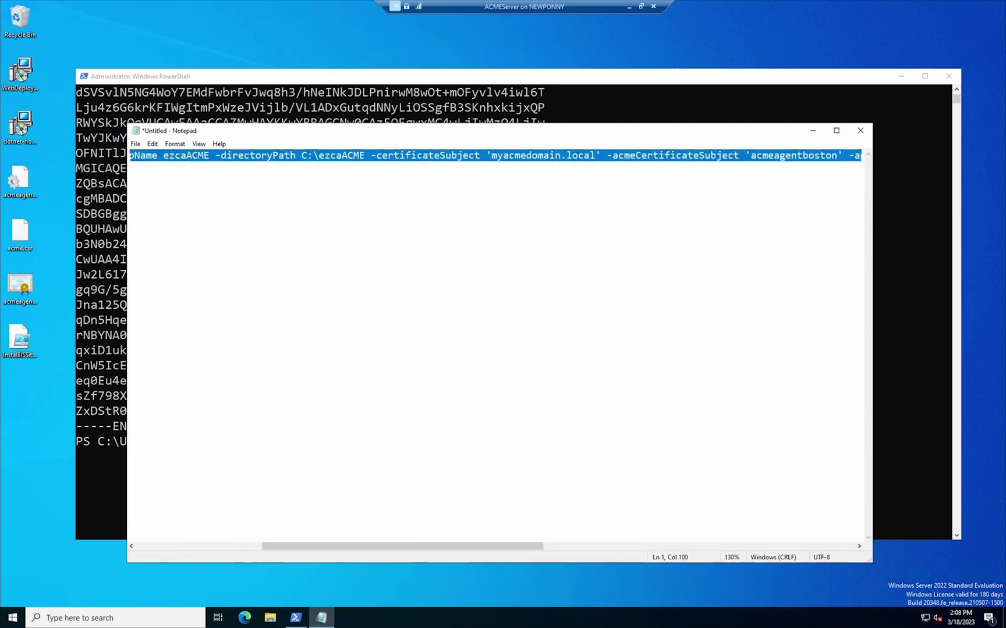
left_click(109, 373)
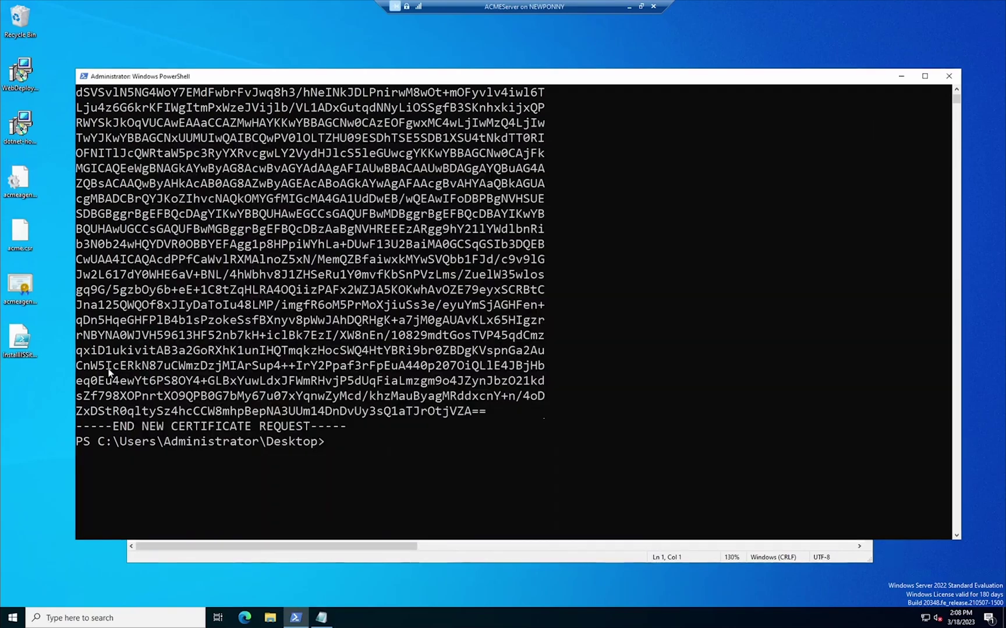
right_click(379, 382)
key("Return")
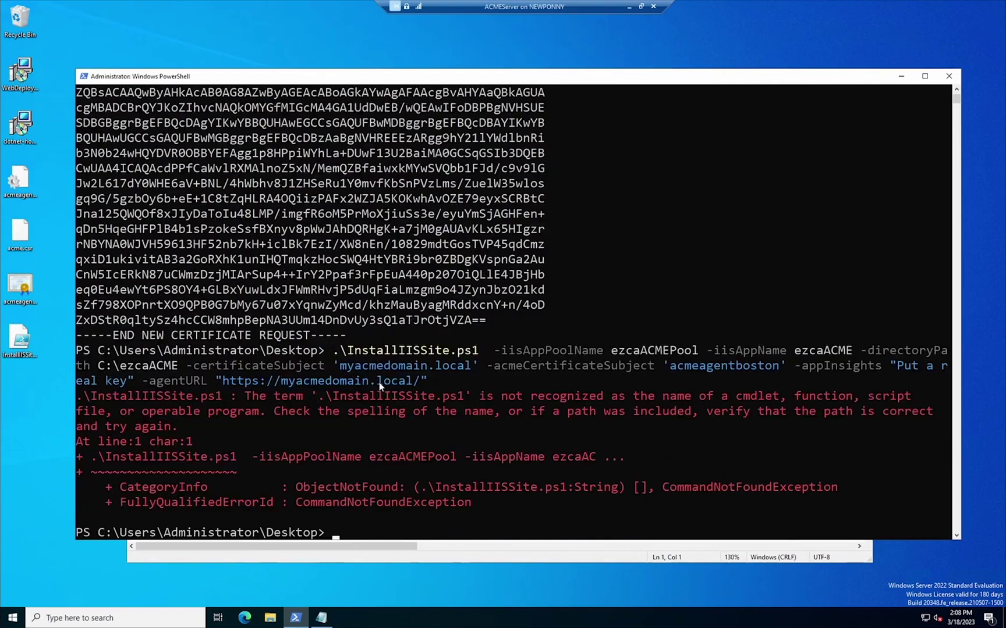
- Run .\InstallIISSite_Signed.ps1 in PowerShell, reusing all the arguments of the previous InstallIISSite.ps1 command
left_click(407, 509)
type("inst")
key("Tab")
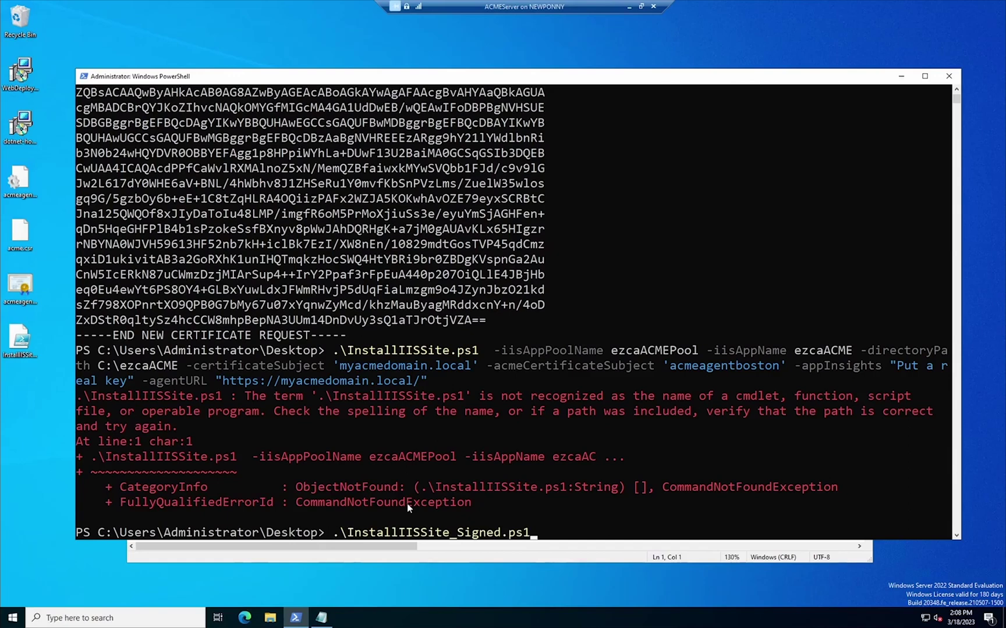
left_click_drag(487, 351, 498, 379)
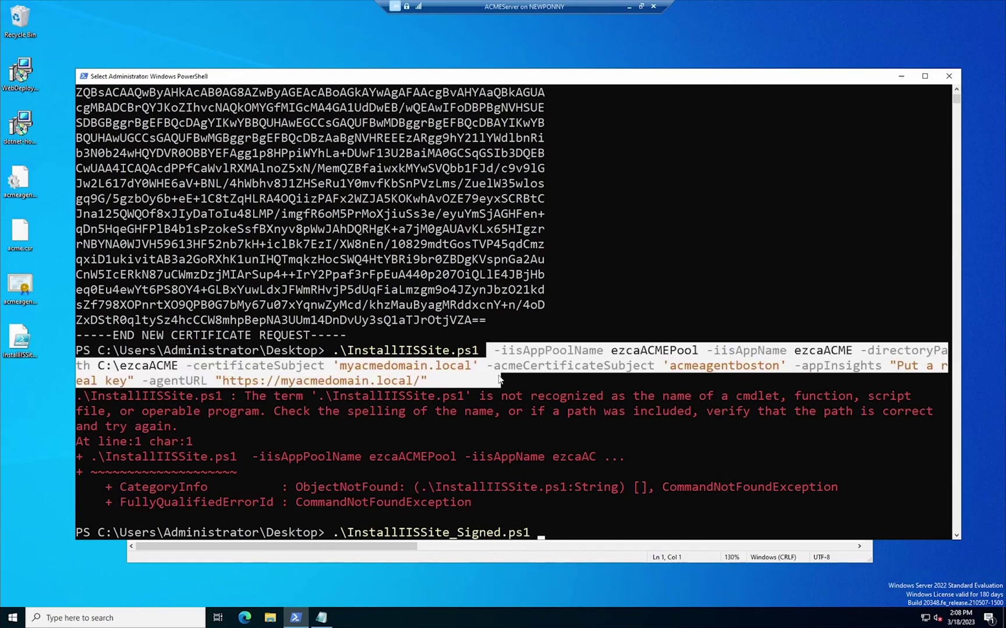
right_click(497, 381)
right_click(545, 487)
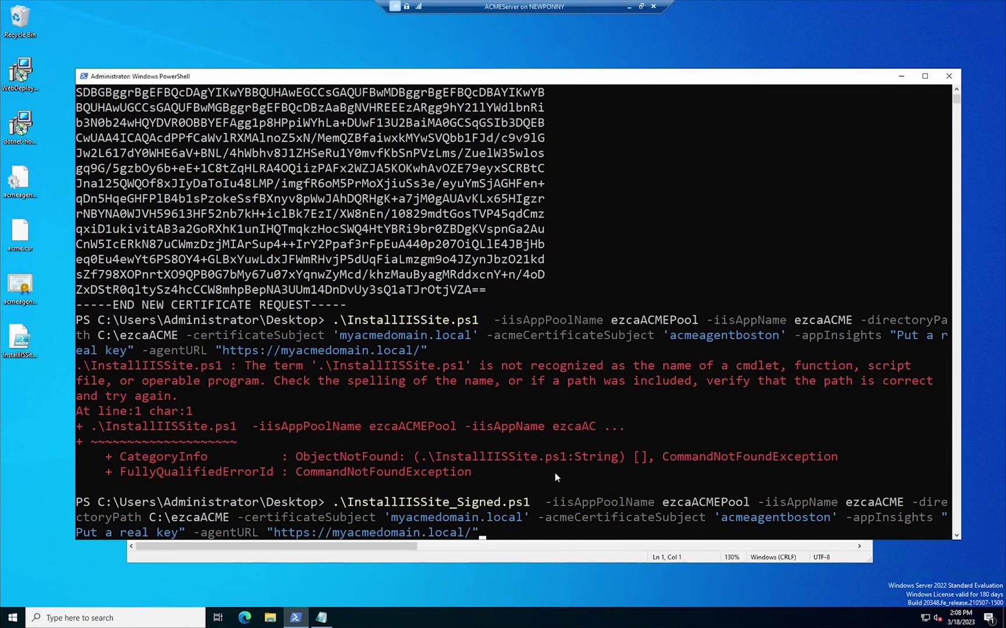
key("Return")
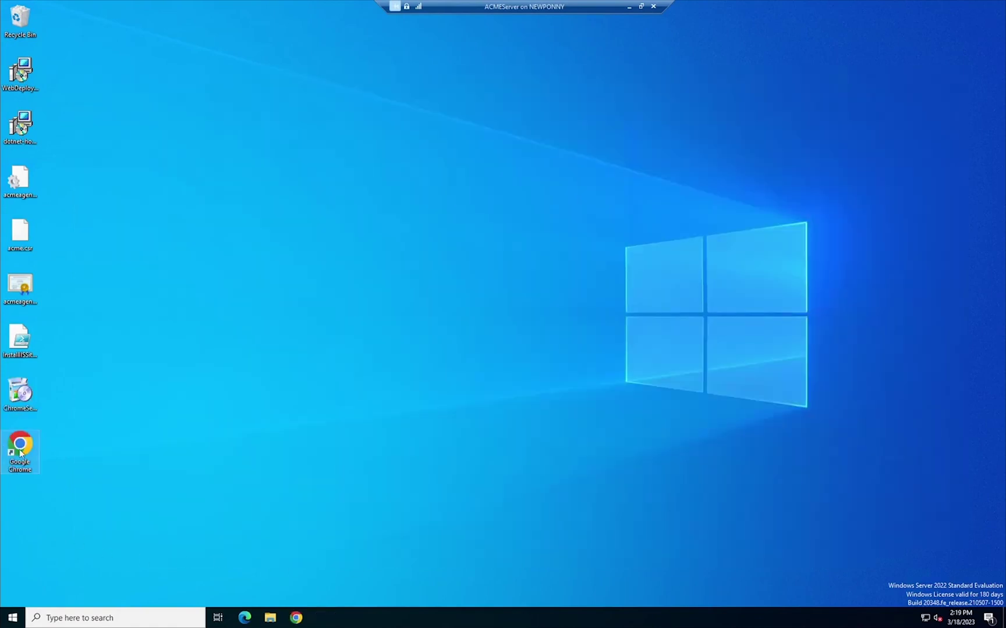
double_click(21, 453)
type("https://myacmedomain.local/api/Health/Overall")
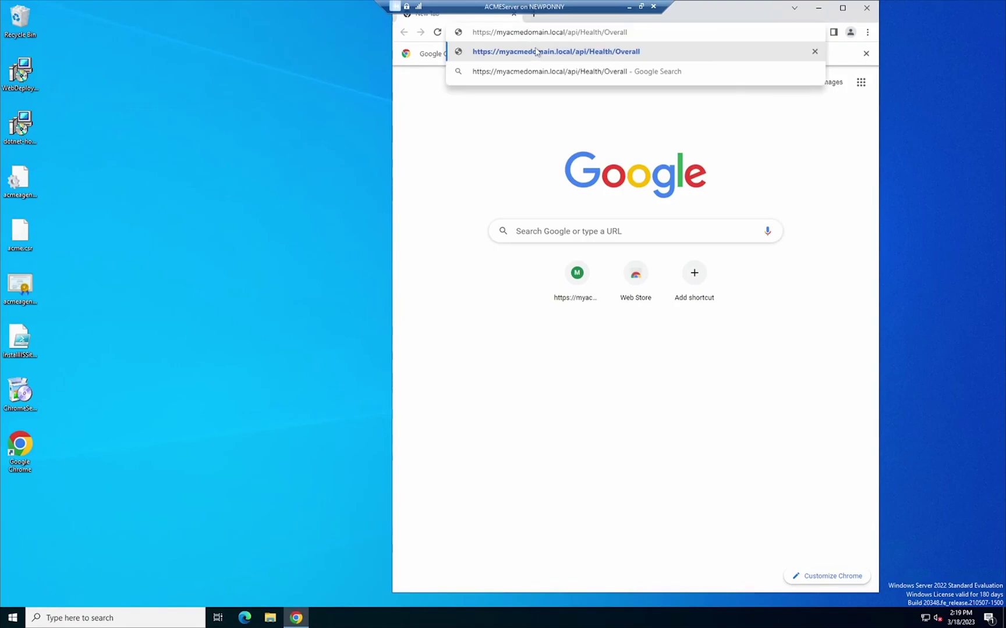
left_click(536, 51)
mouse_move(697, 77)
left_mouse_down()
mouse_move(397, 76)
mouse_move(628, 76)
mouse_move(410, 76)
left_mouse_up()
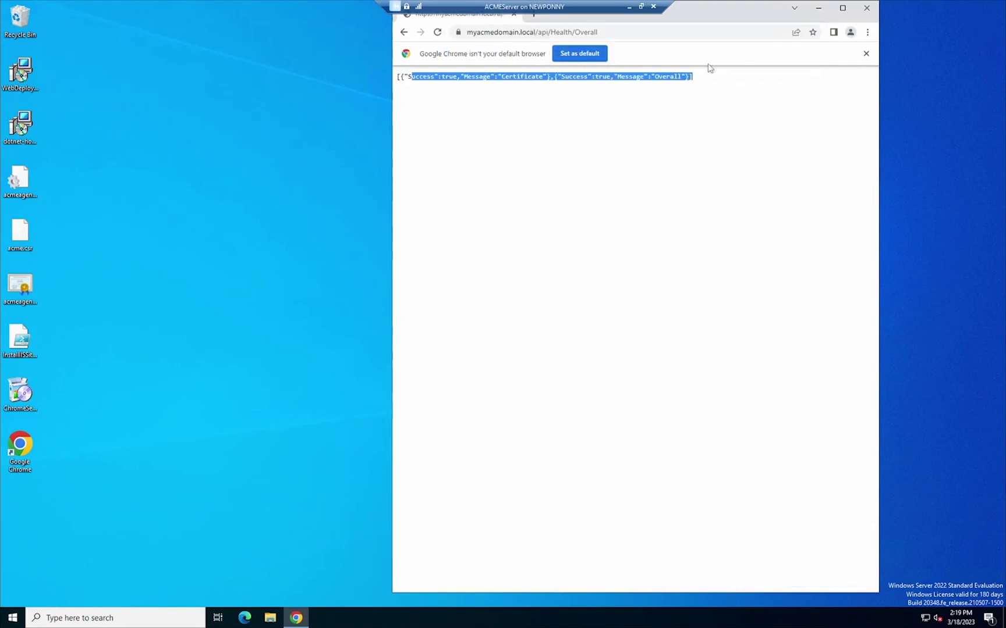
left_click(867, 8)
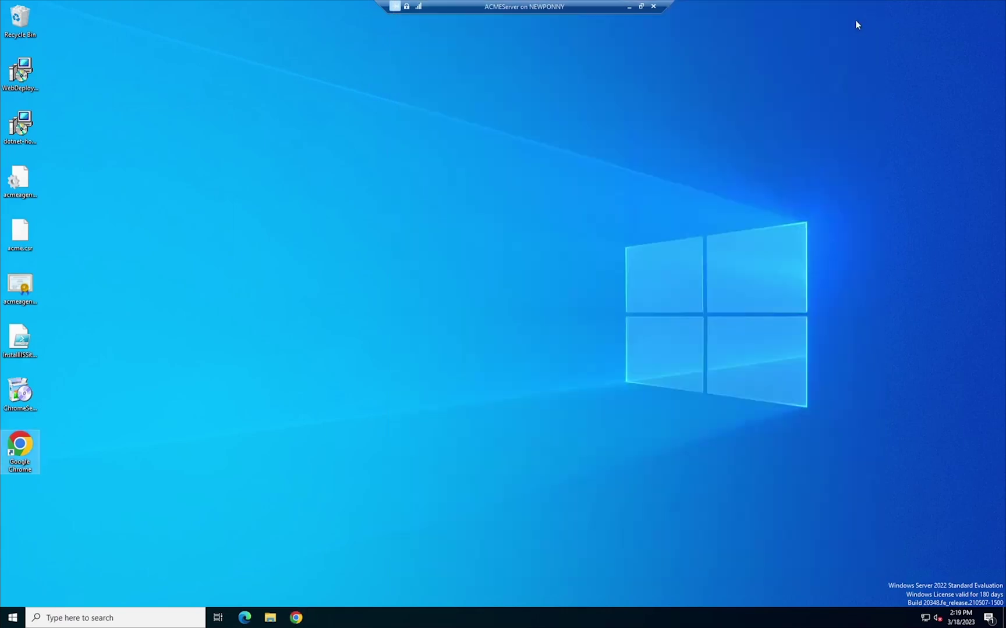